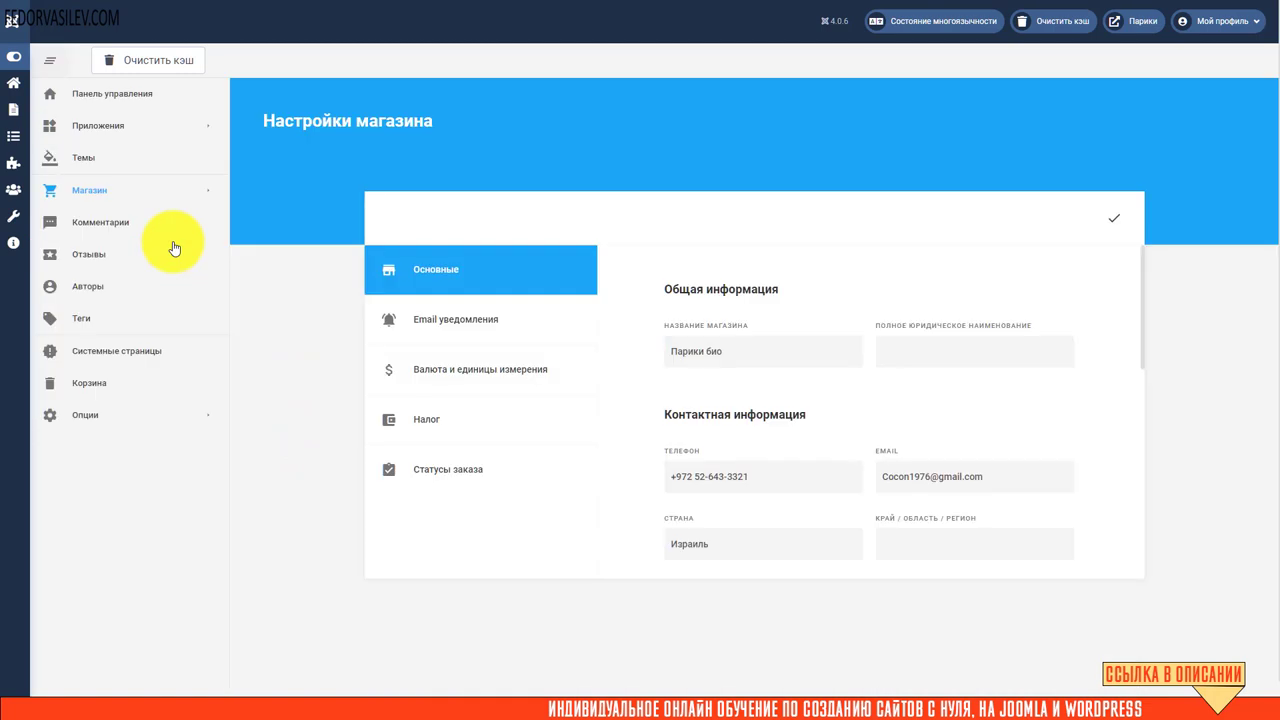
Open the store's Email уведомления settings and review the notifications addressed to Admin and Клиент.
left_click(455, 320)
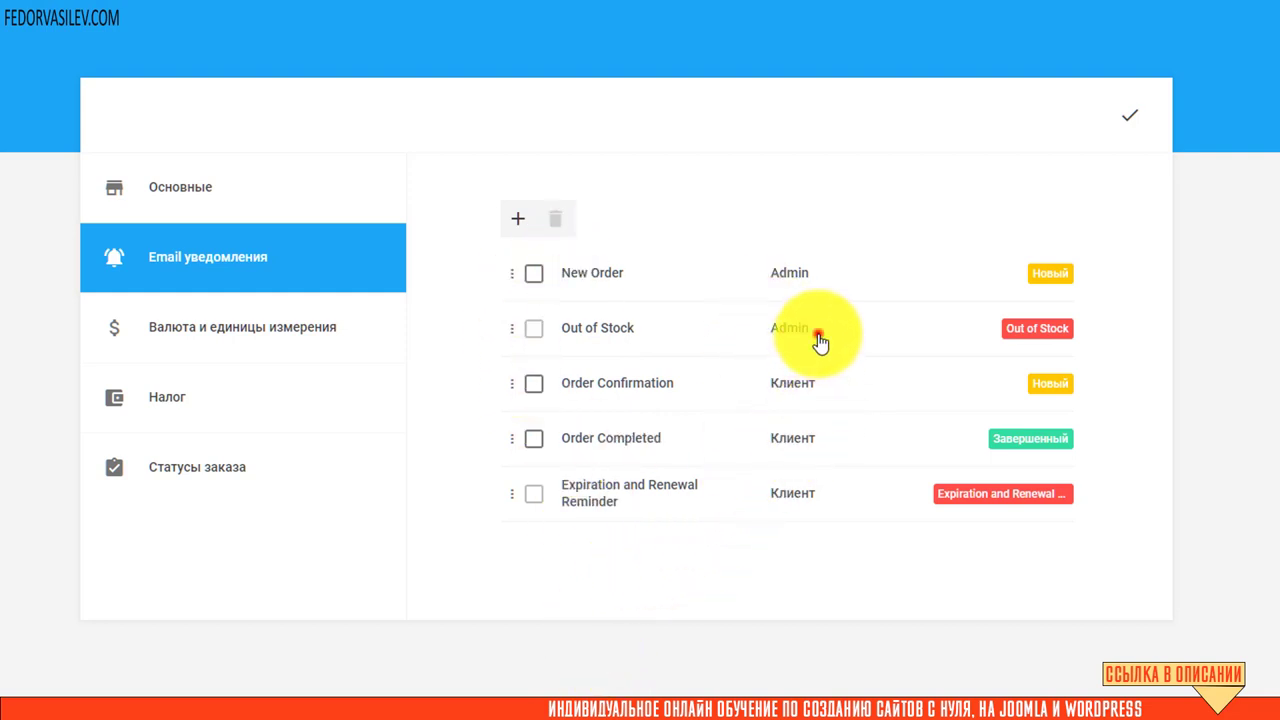
left_click_drag(818, 342, 771, 280)
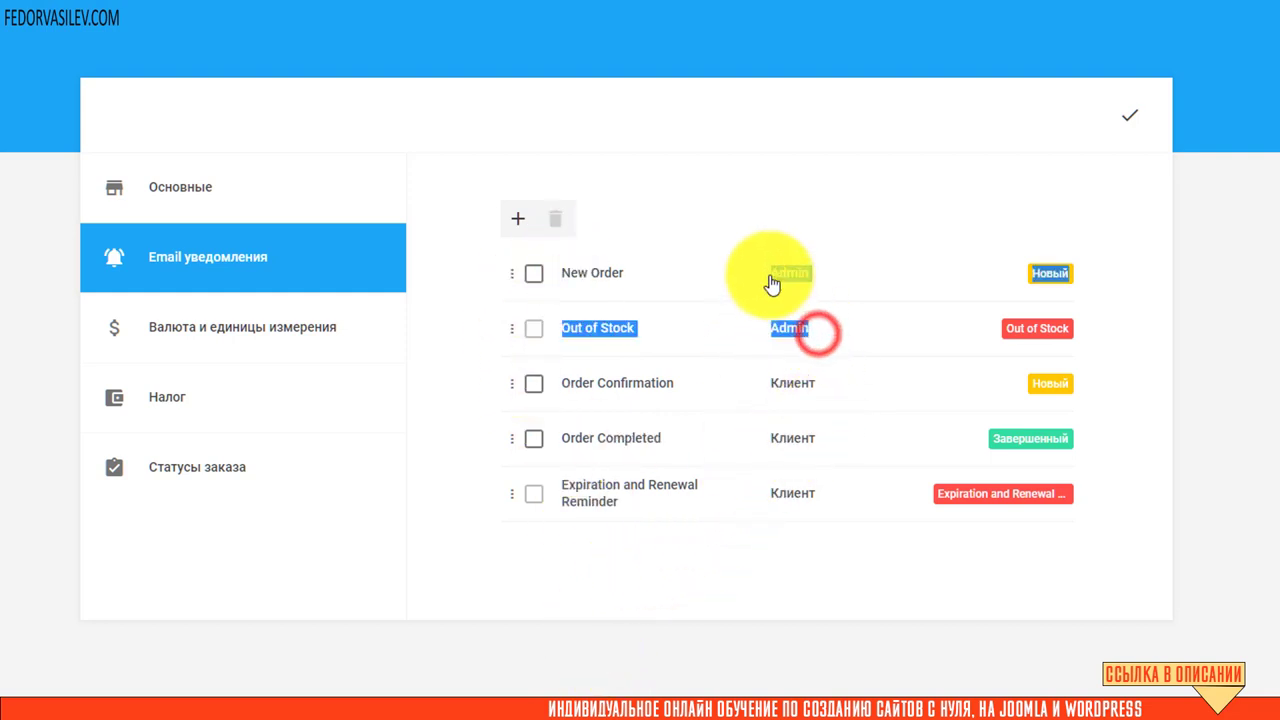
left_click(655, 600)
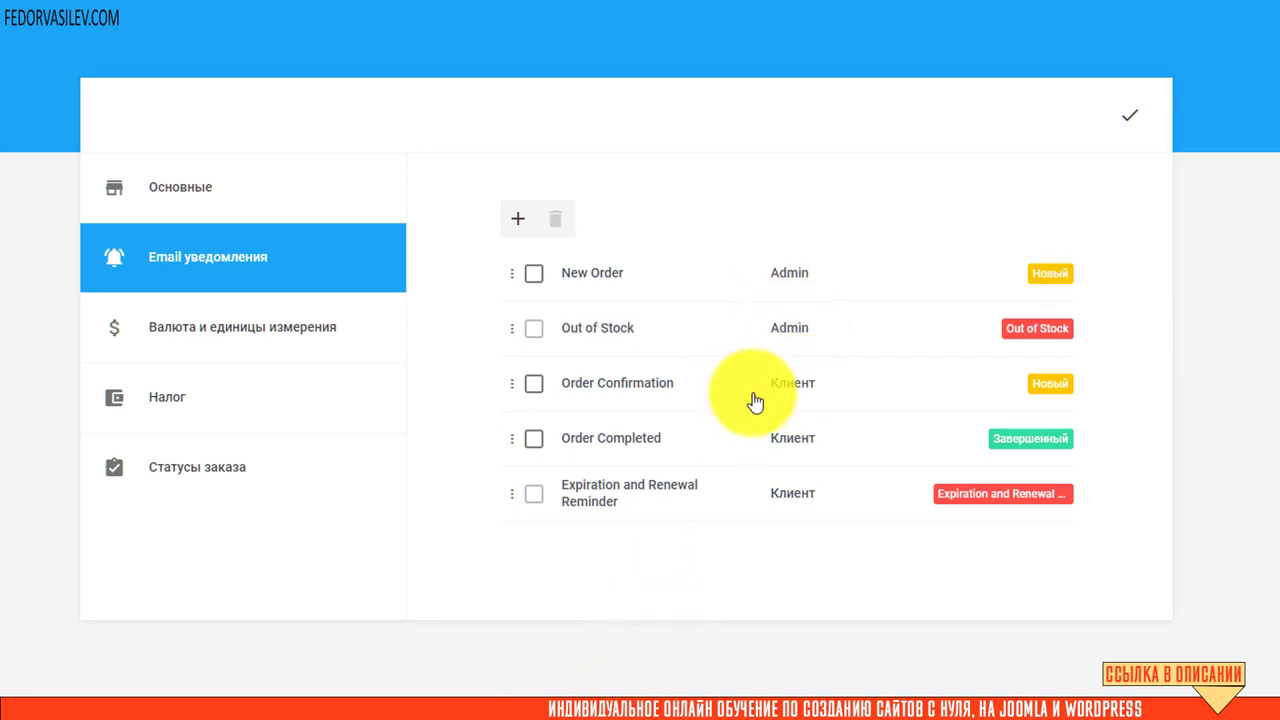
left_click_drag(779, 418, 821, 598)
left_click(821, 598)
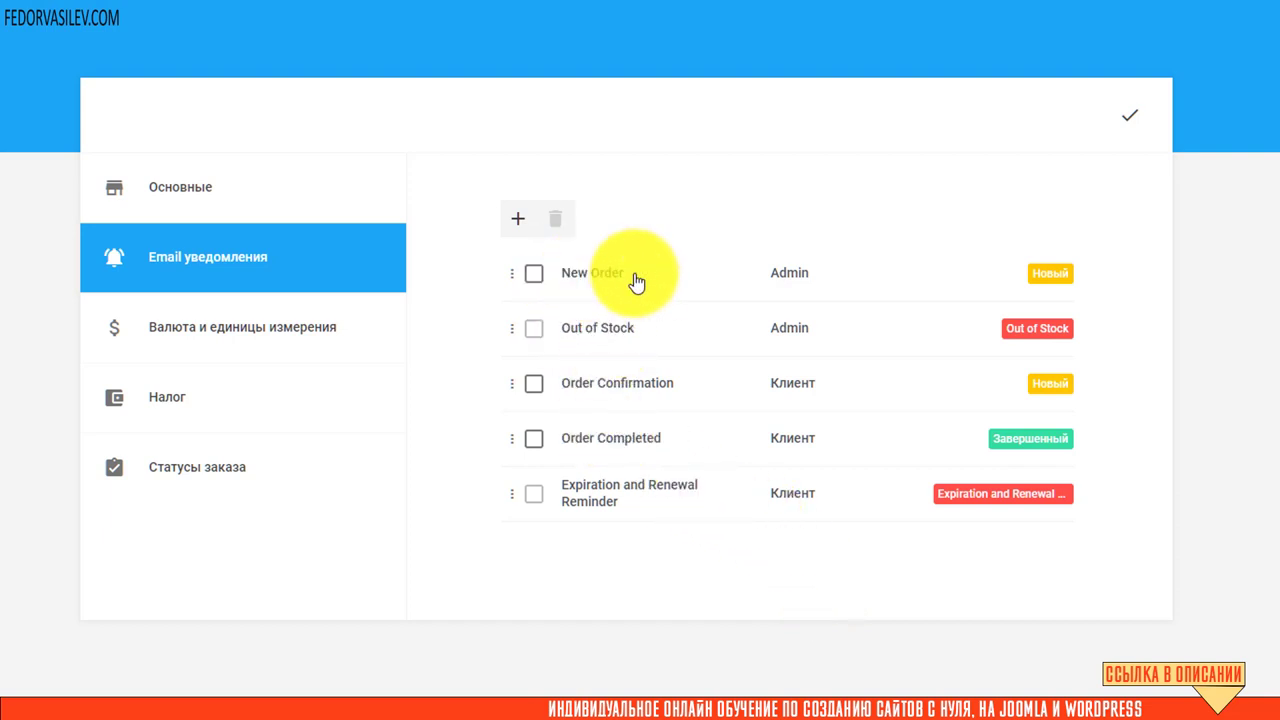
left_click_drag(634, 281, 566, 289)
left_click(872, 80)
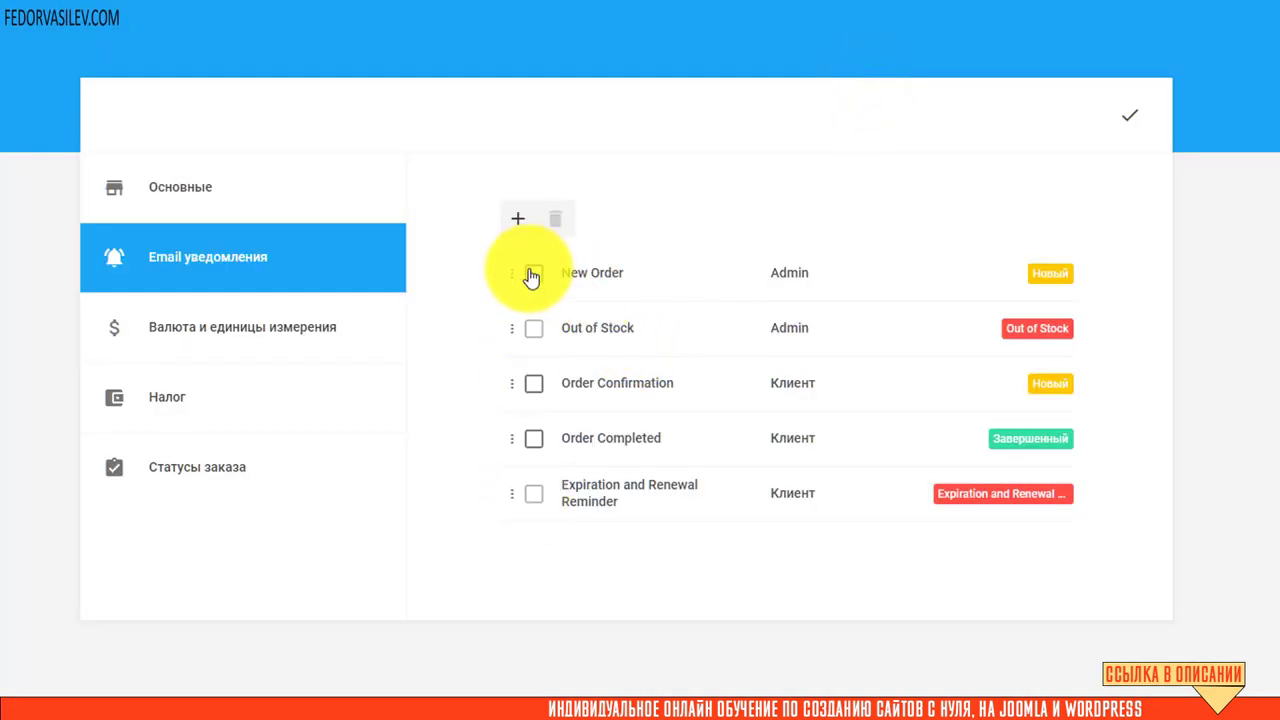
Try selecting the New Order notification and moving it within the notification list.
left_click(534, 280)
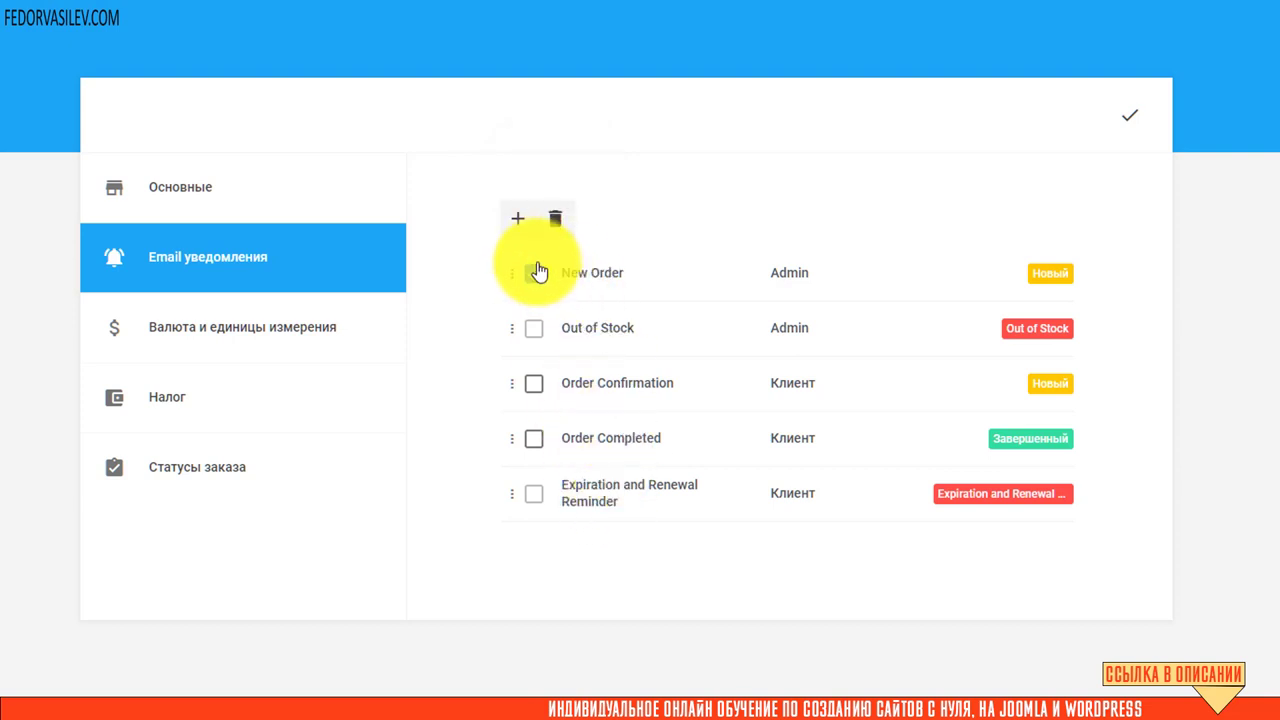
left_click_drag(512, 273, 502, 410)
left_click_drag(512, 330, 514, 272)
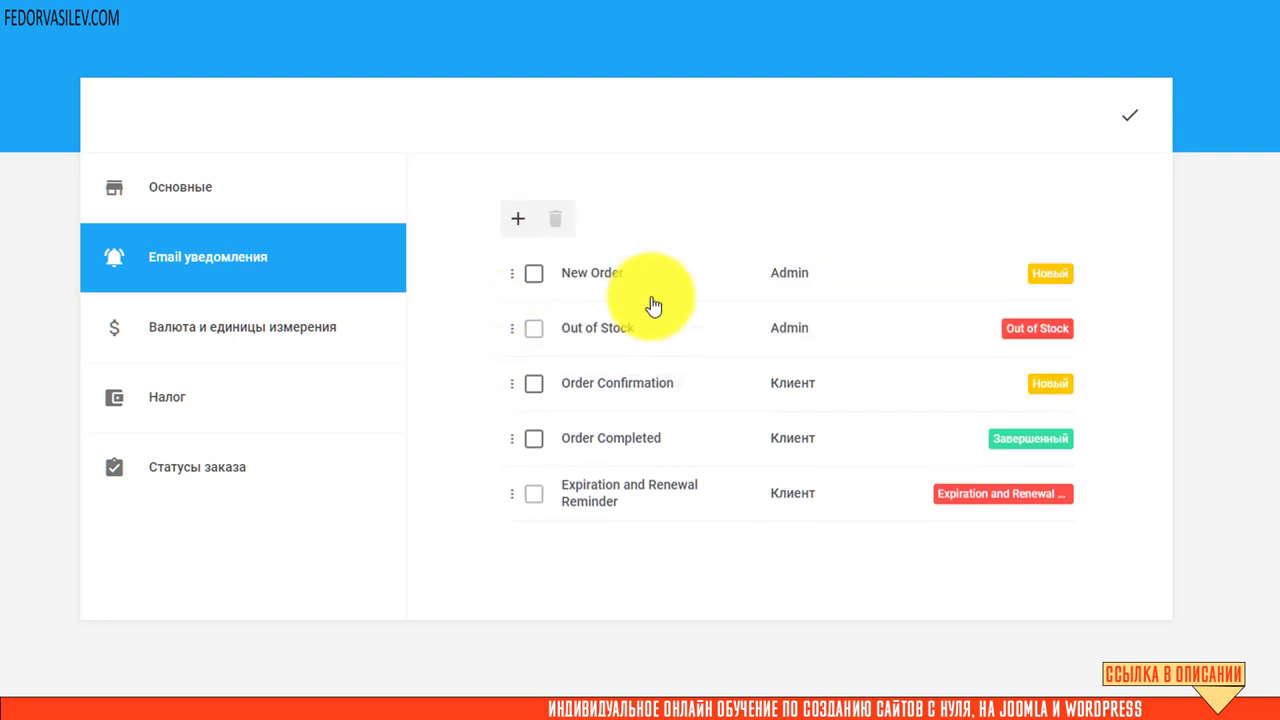
Open the New Order notification for editing and check its title and the available recipient options.
left_click(573, 279)
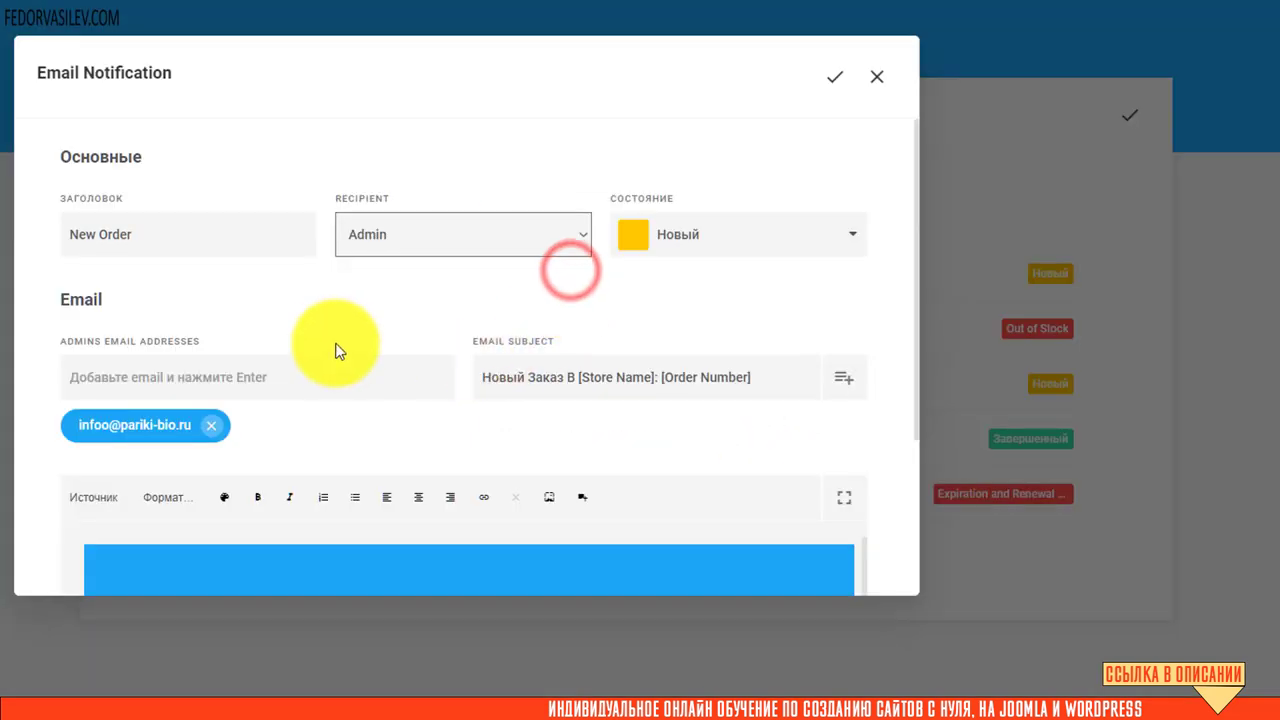
triple_click(157, 232)
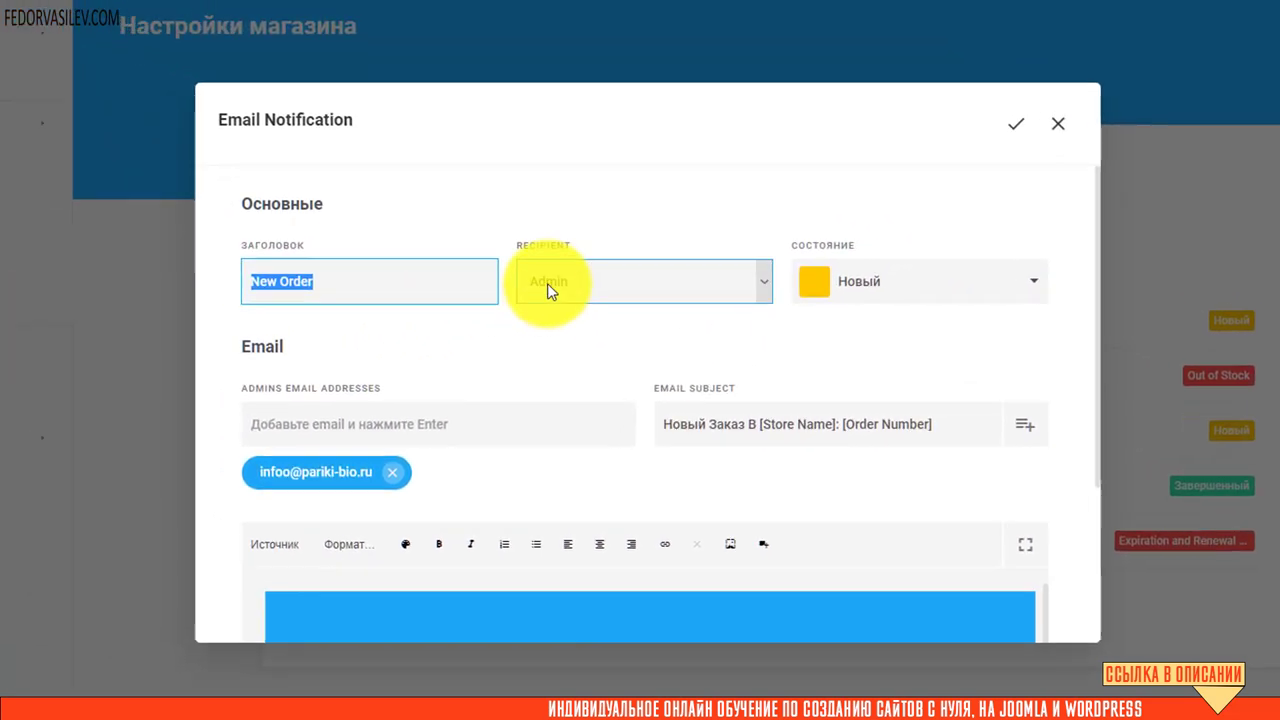
left_click(548, 284)
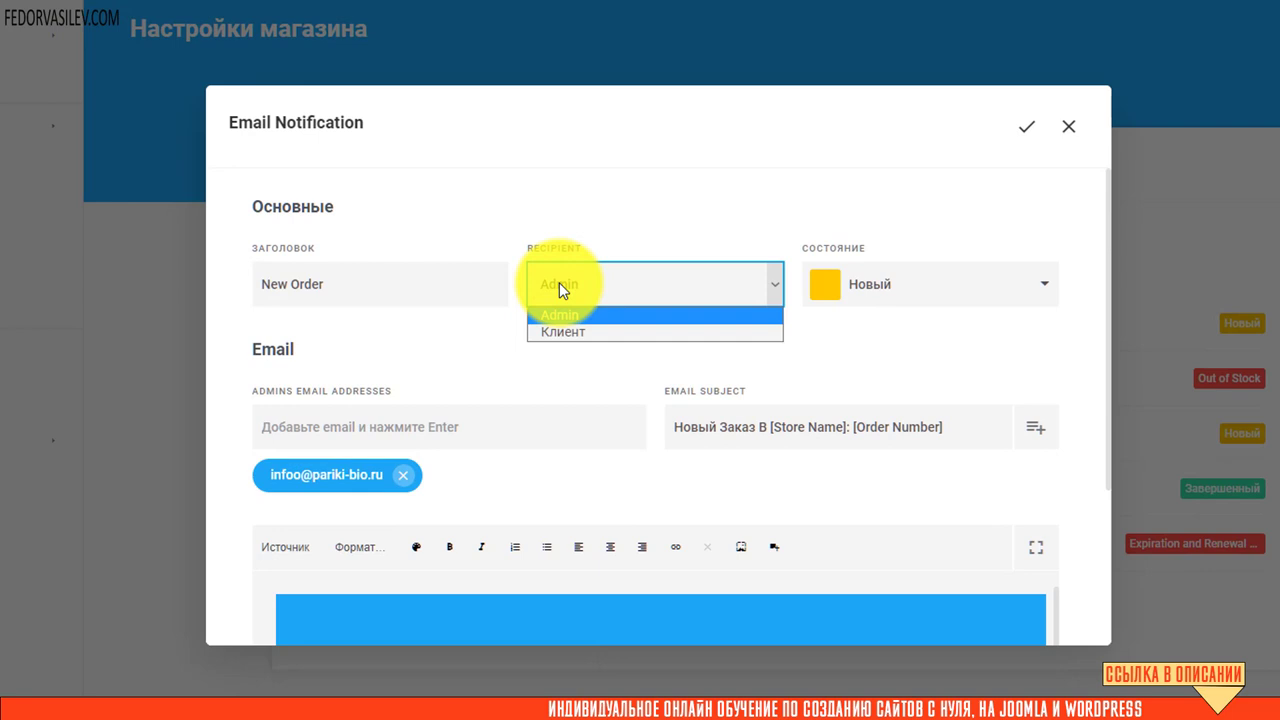
left_click(571, 191)
Examine the order details and customer information placeholders in the email body, and the available order statuses.
scroll(514, 386, "down", 3)
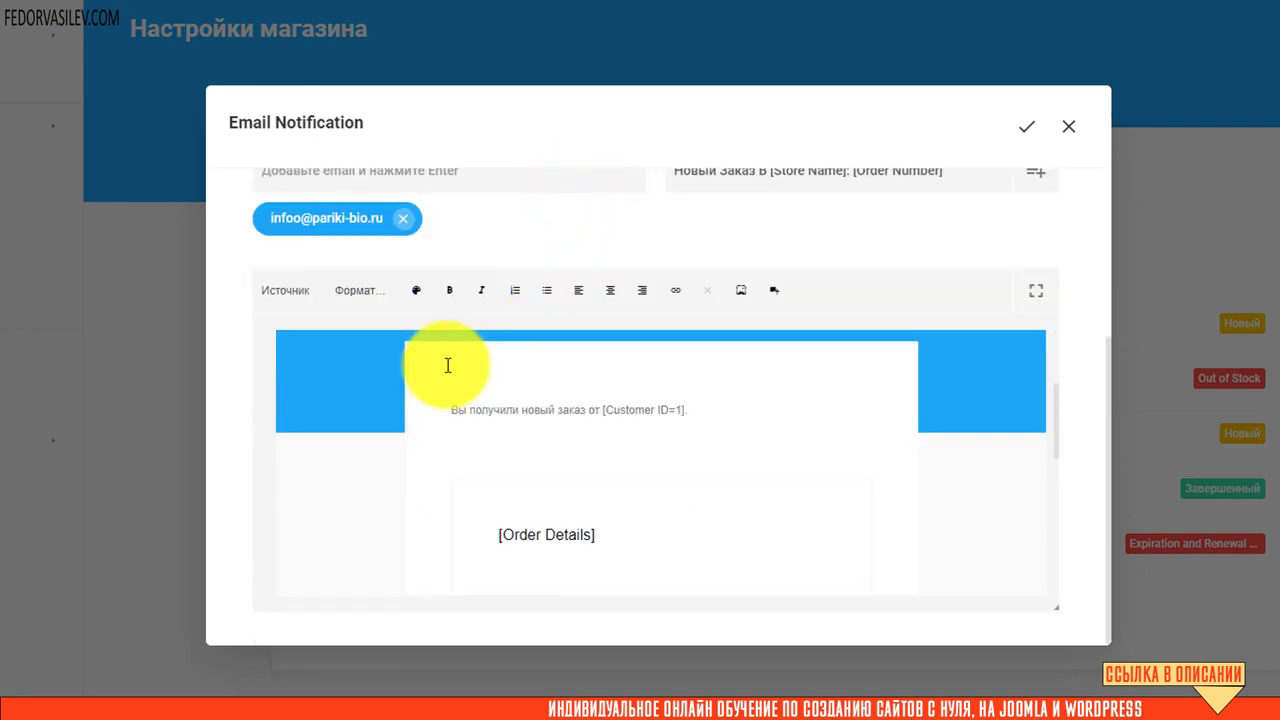
scroll(470, 402, "down", 2)
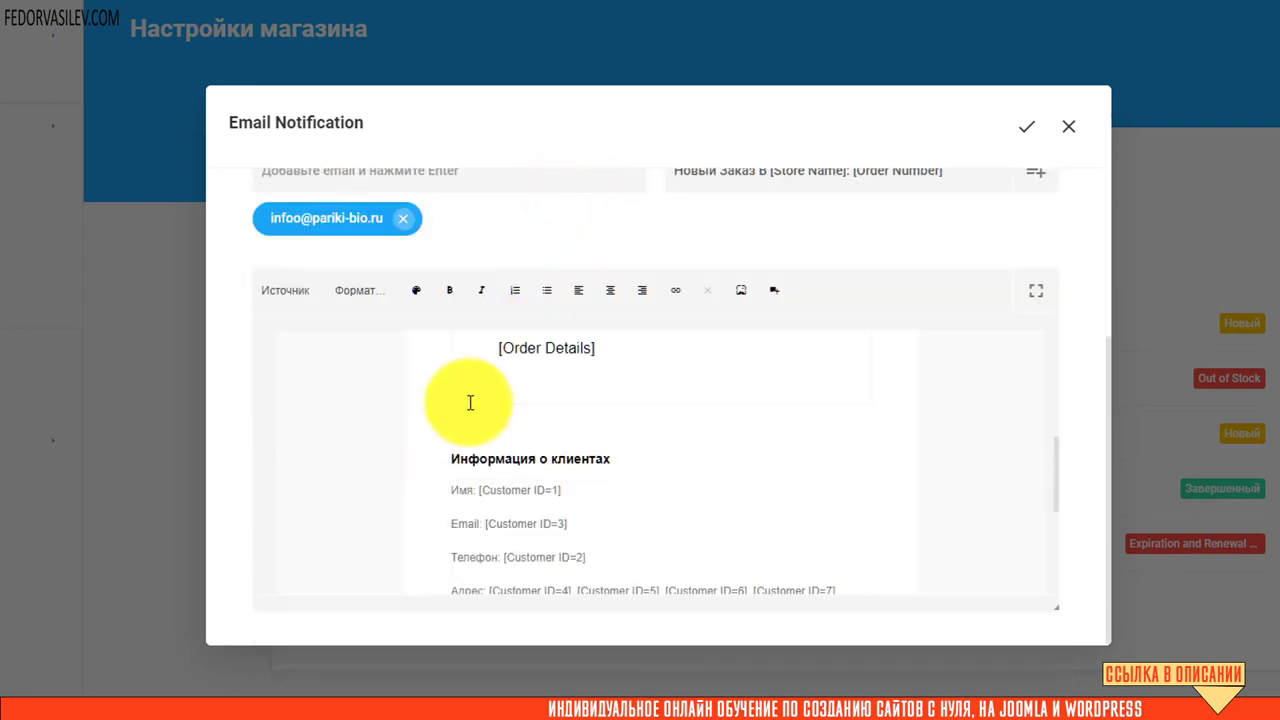
scroll(470, 402, "up", 1)
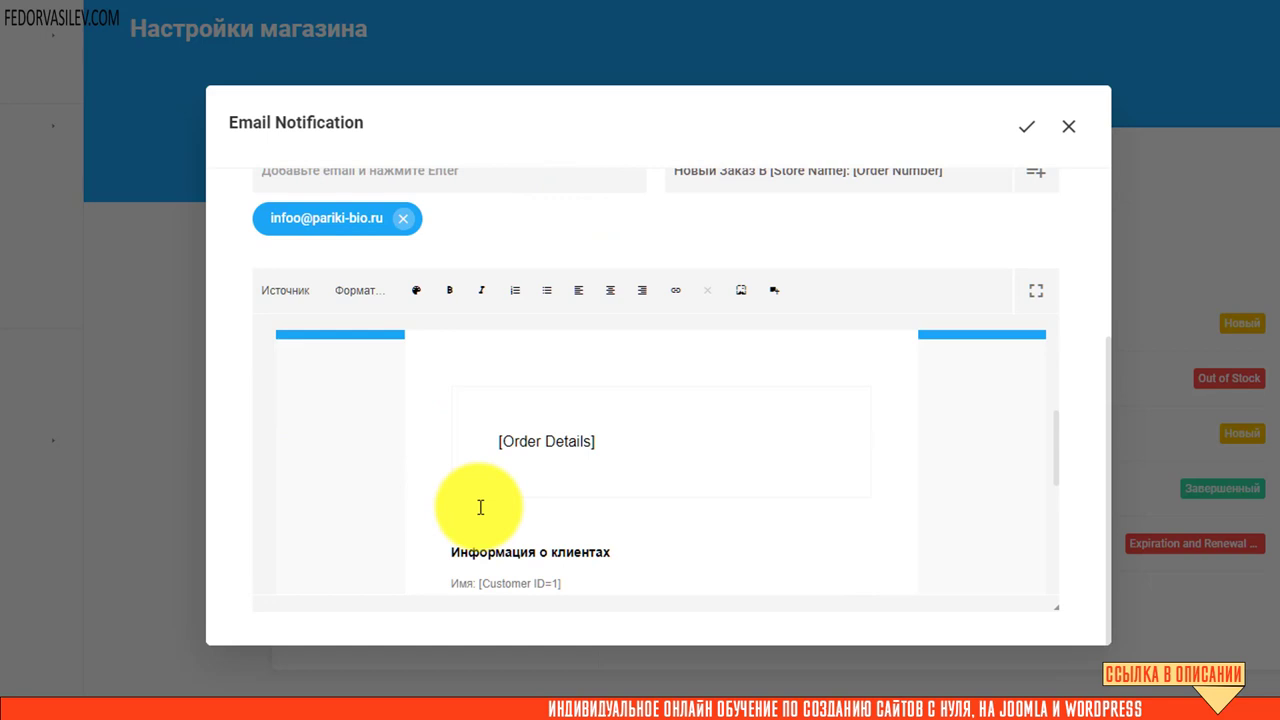
left_click_drag(603, 441, 491, 431)
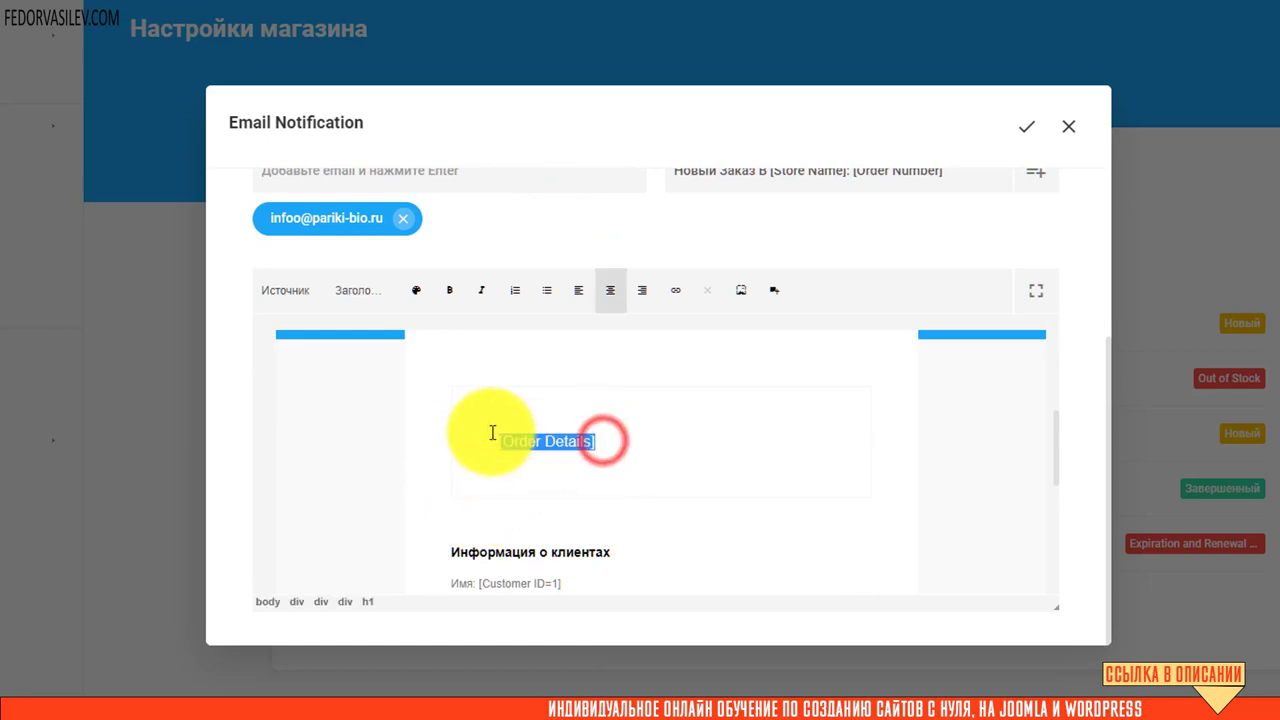
left_click(520, 469)
left_click_drag(610, 441, 496, 432)
scroll(549, 420, "down", 2)
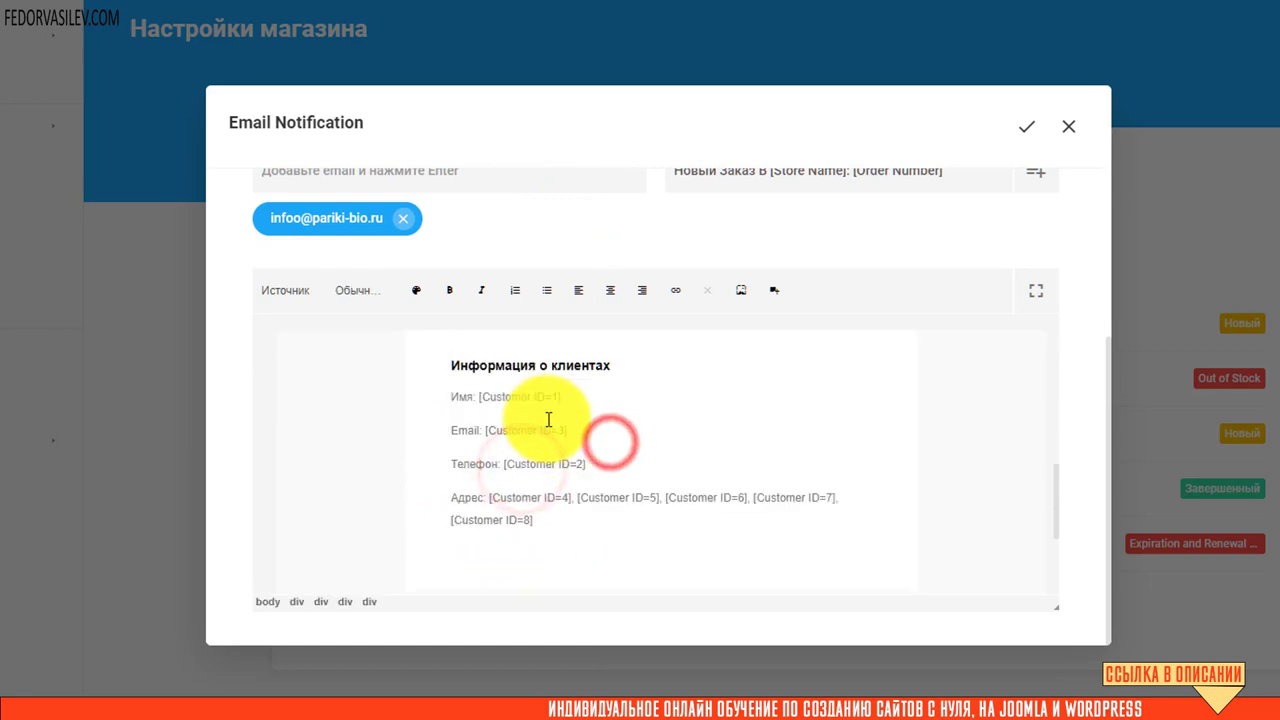
scroll(569, 517, "up", 6)
left_click(831, 284)
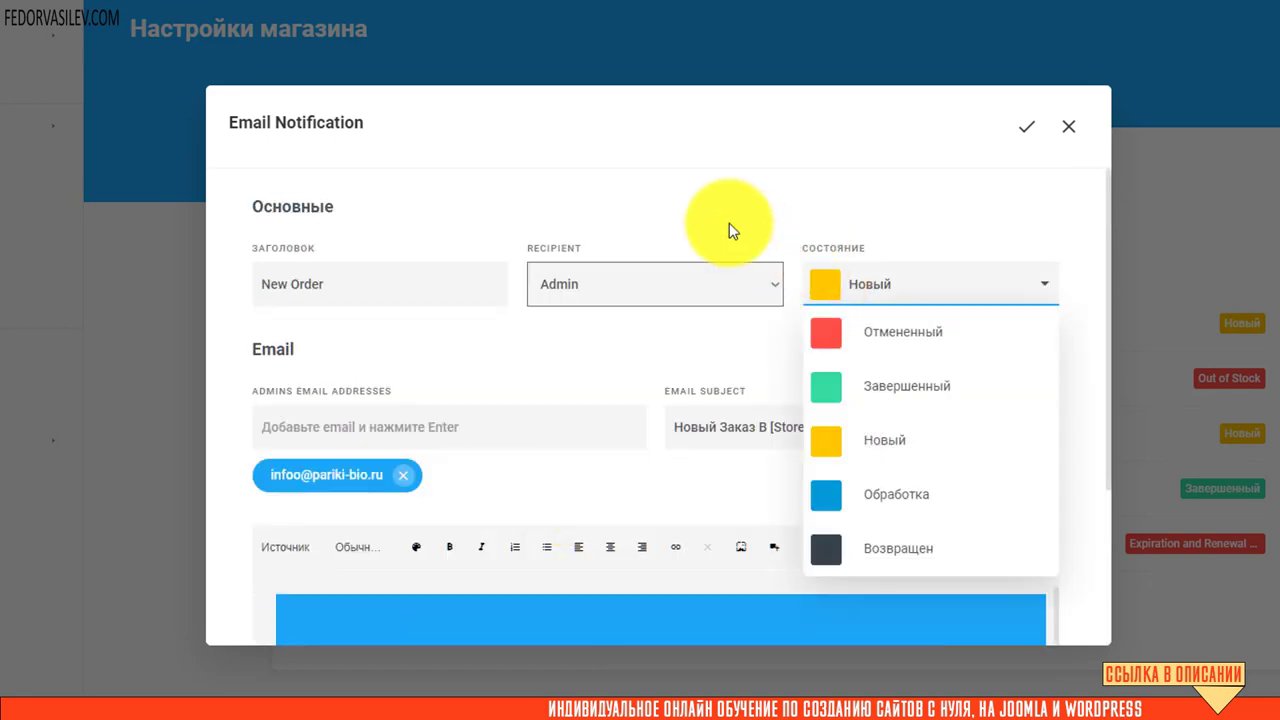
left_click(703, 181)
Replace the admin recipient address with another saved e-mail address and clear the email subject.
scroll(460, 270, "down", 1)
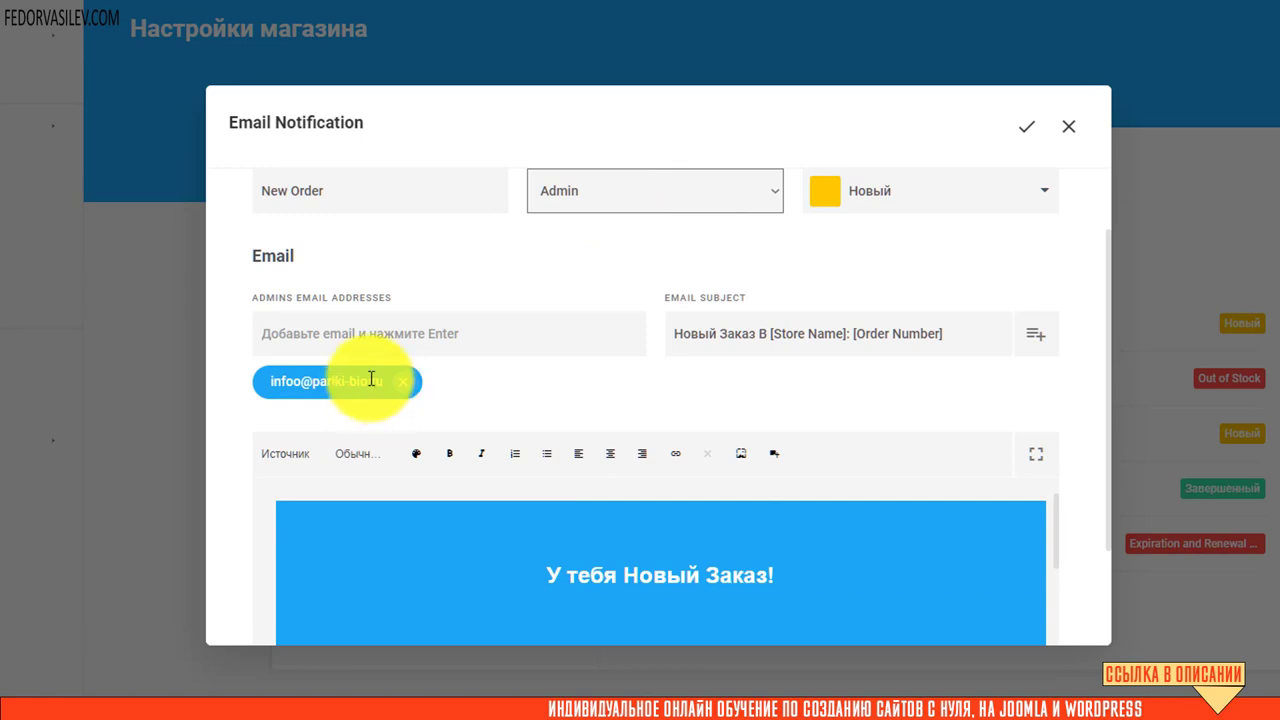
left_click(291, 337)
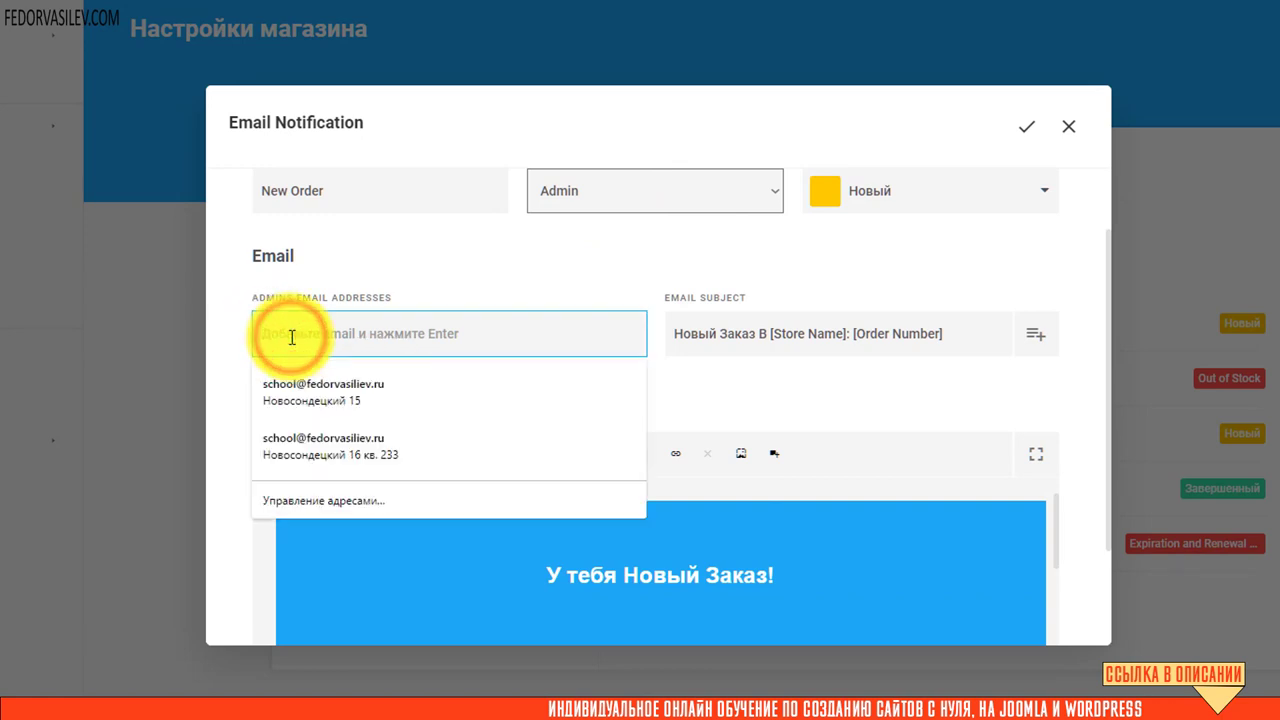
left_click(315, 386)
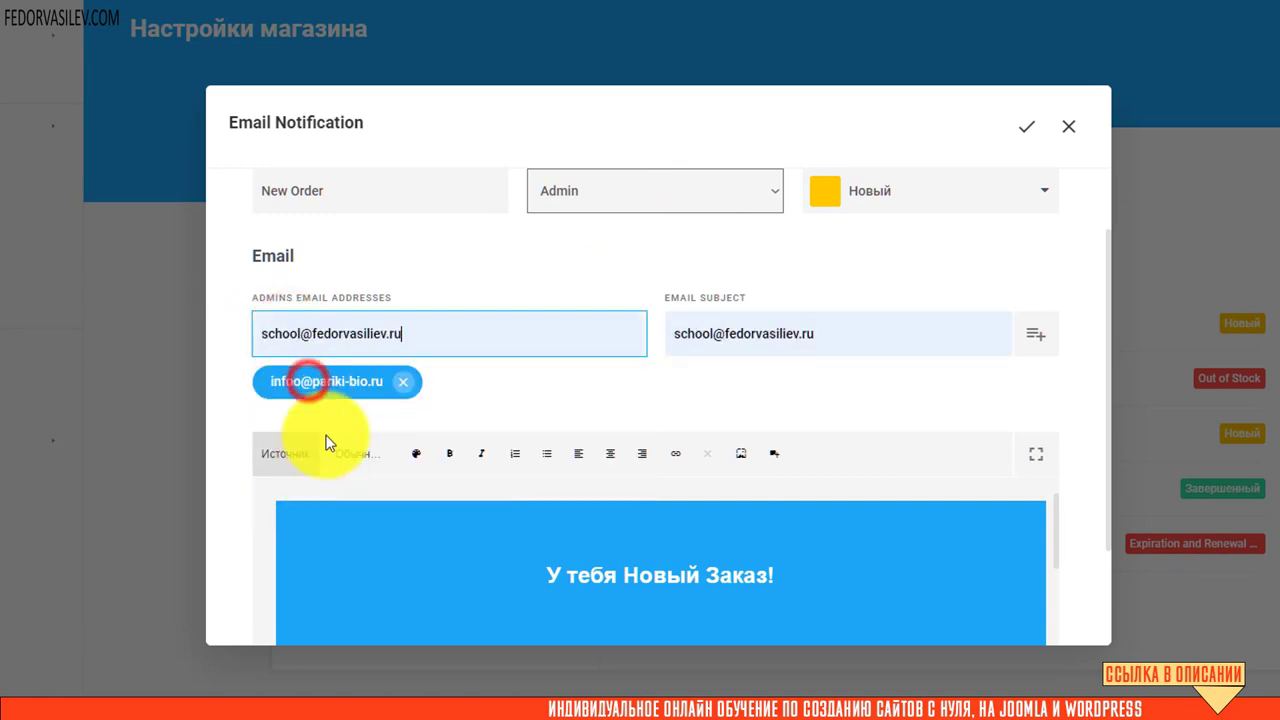
left_click(408, 386)
left_click(417, 333)
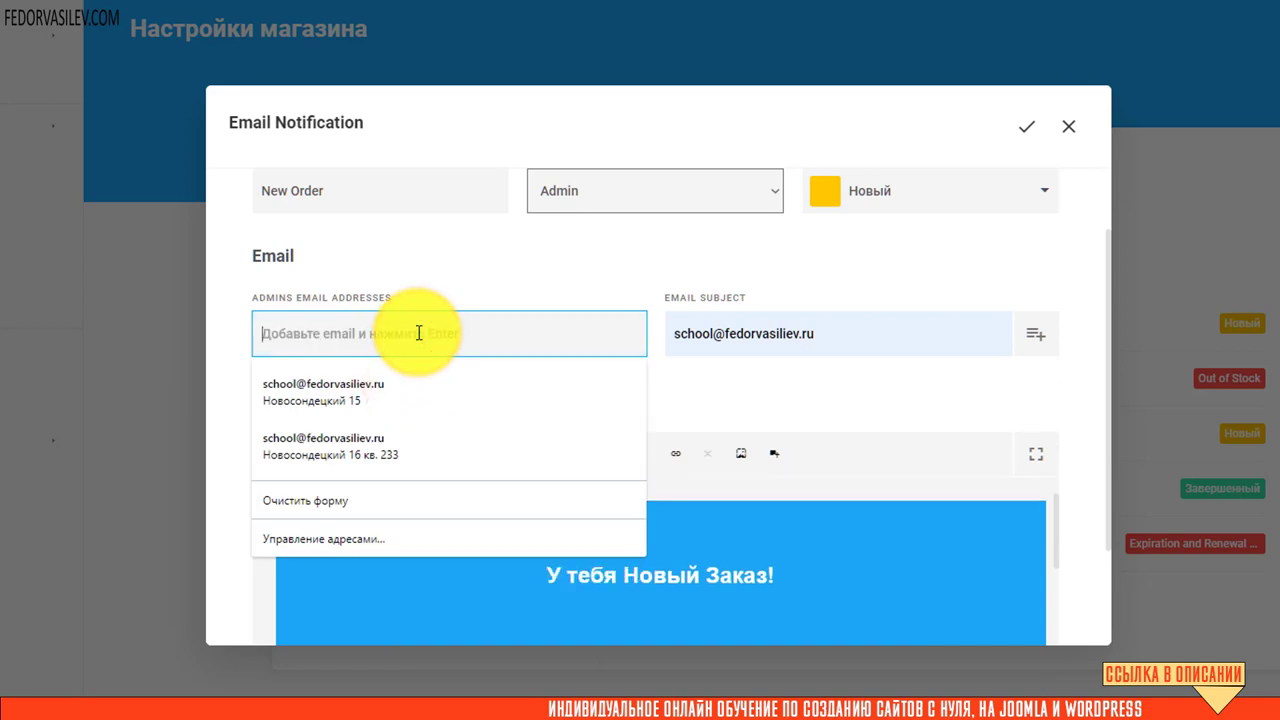
left_click(505, 280)
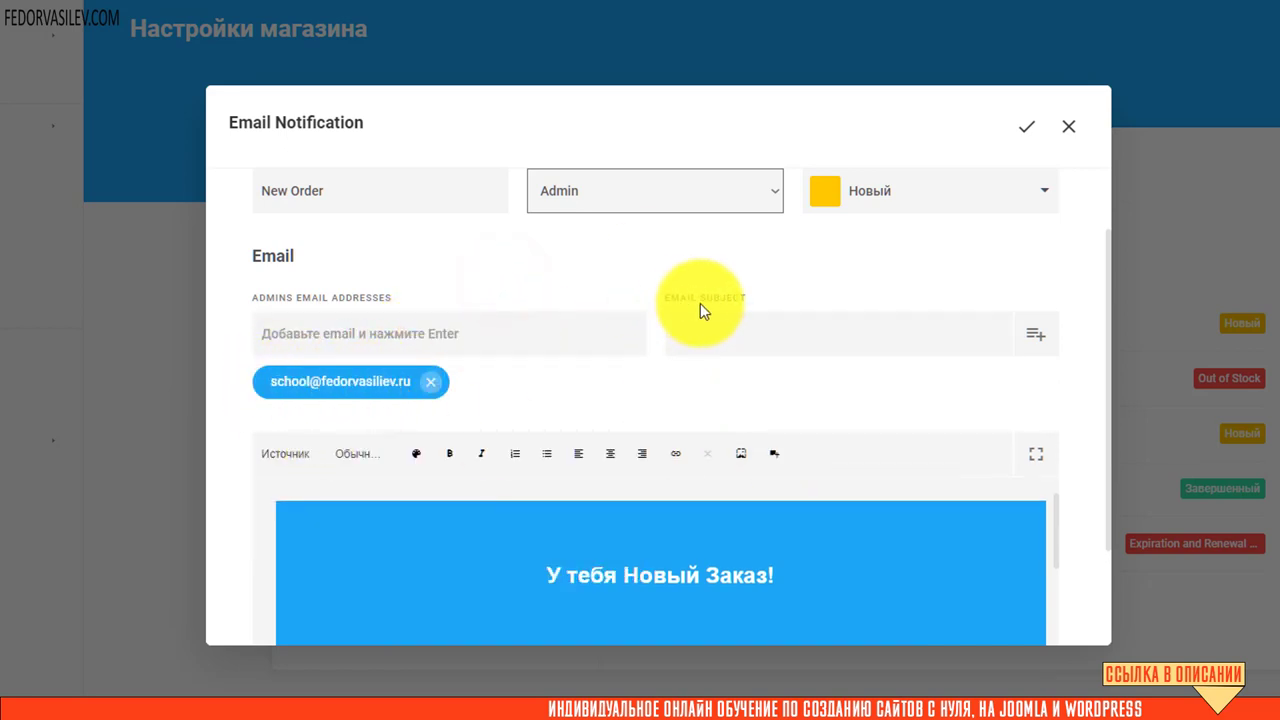
Review the placeholder categories for the email subject and insert the store name placeholder [Store Name].
left_click(1047, 347)
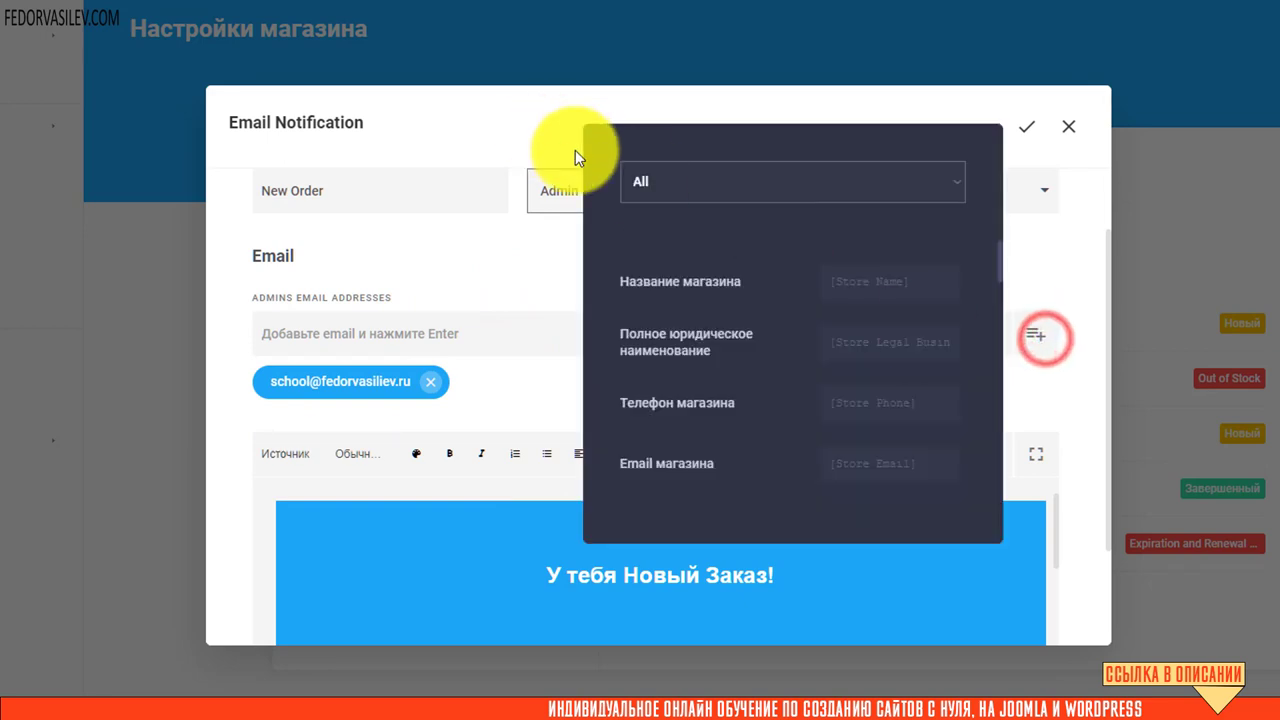
left_click(646, 182)
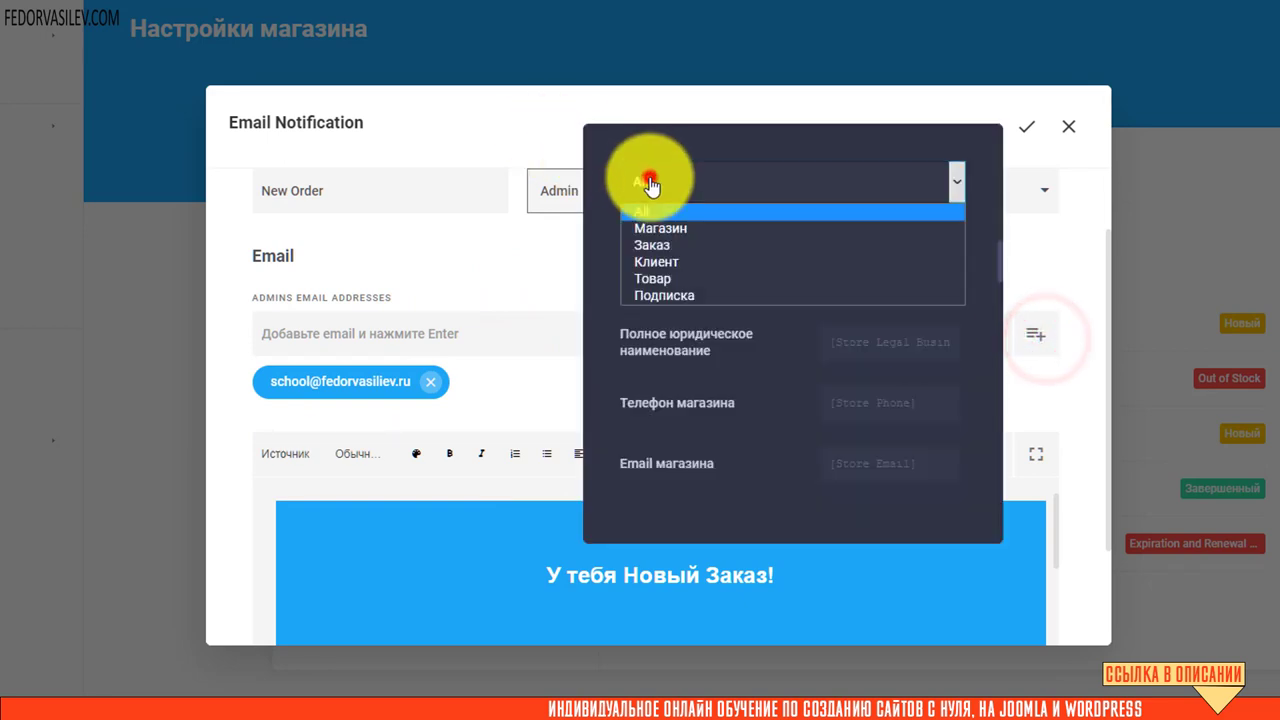
left_click(599, 212)
scroll(794, 323, "down", 5)
scroll(777, 334, "up", 5)
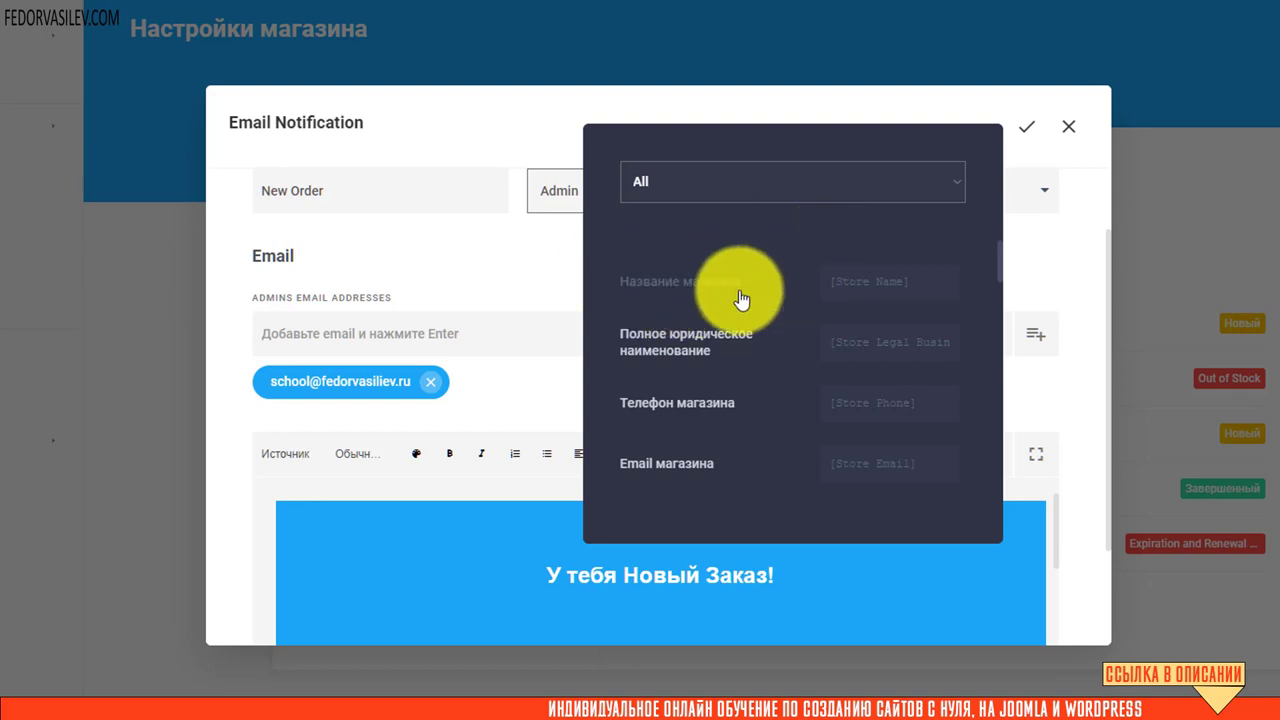
left_click(860, 291)
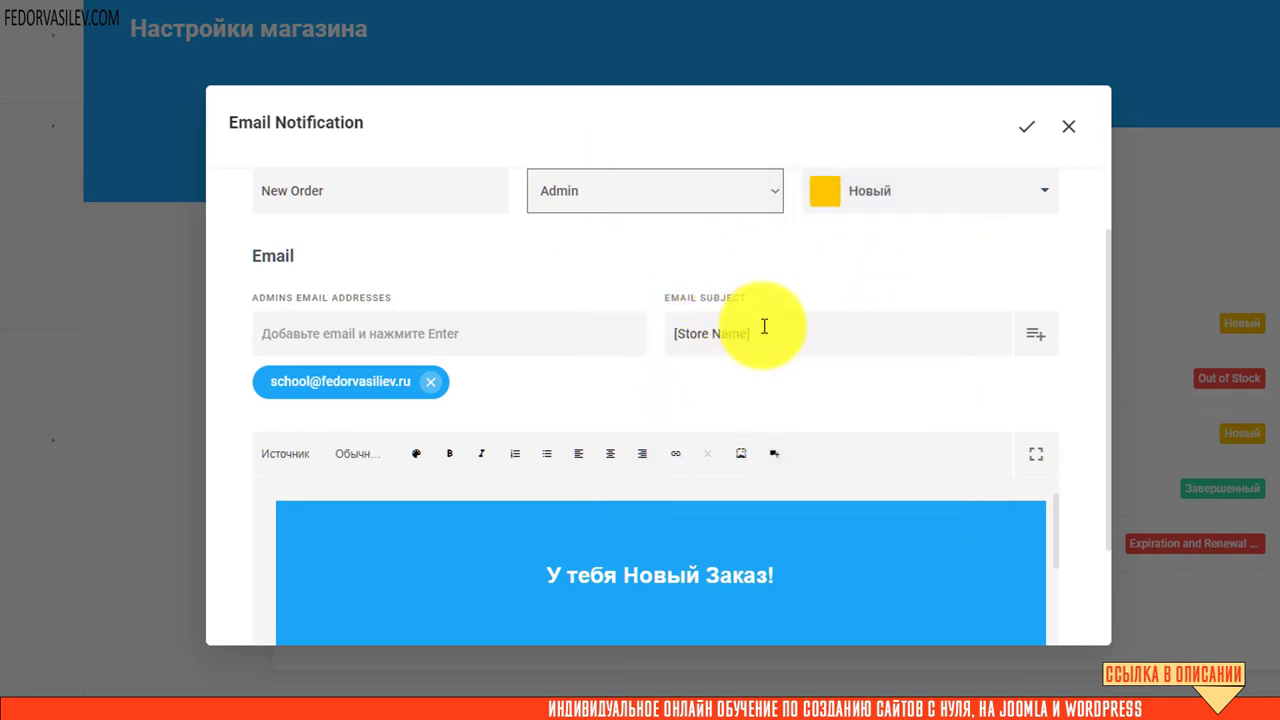
Add the order number placeholder [Order Number] at the end of the email subject.
left_click(720, 352)
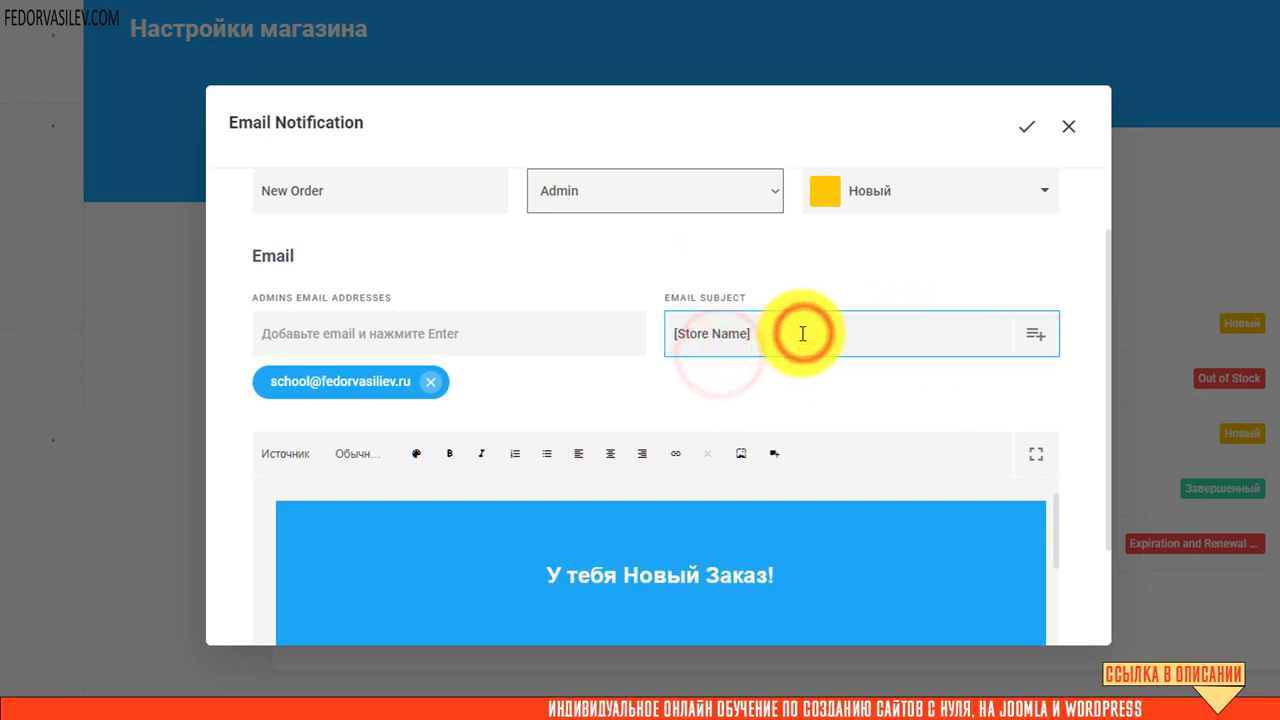
left_click(1035, 336)
scroll(674, 351, "down", 2)
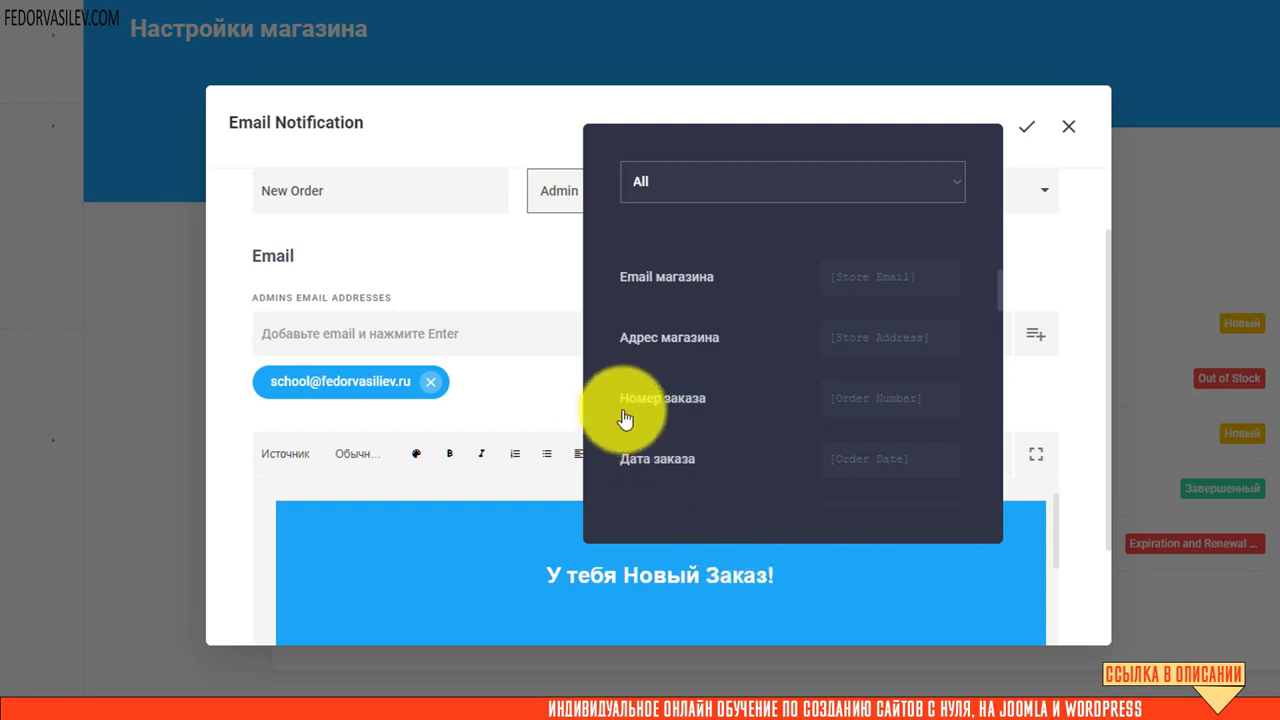
left_click(680, 400)
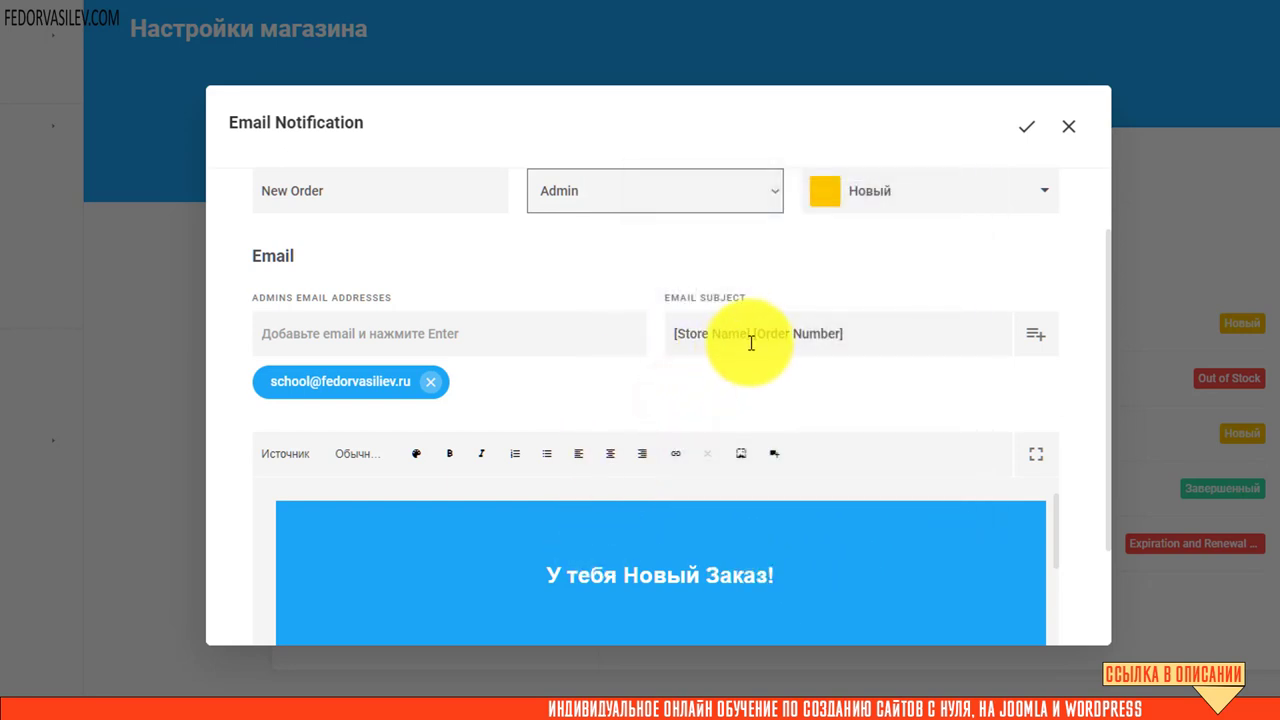
Remove the [Store Name] placeholder from the email subject.
left_click_drag(750, 334, 643, 334)
key("BackSpace")
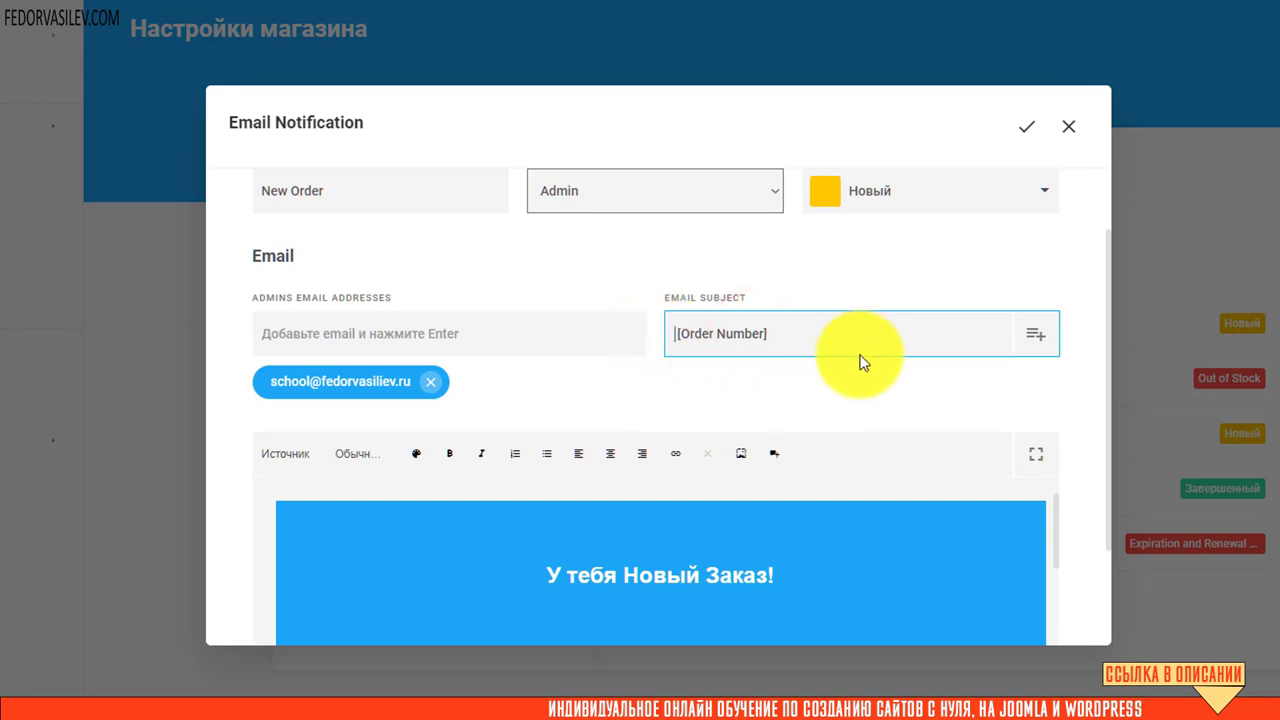
left_click(861, 349)
Look through the remaining customer, product and subscription placeholders offered for the email subject.
left_click(1035, 335)
scroll(720, 290, "down", 5)
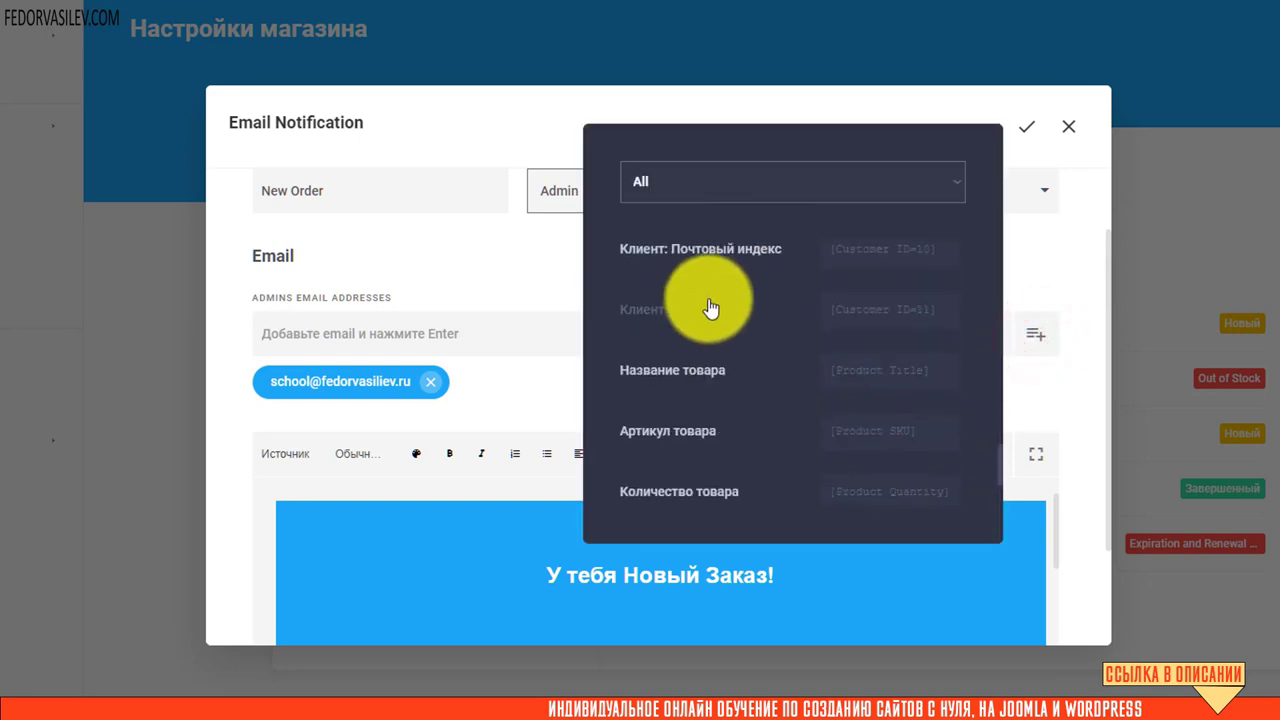
scroll(672, 320, "down", 2)
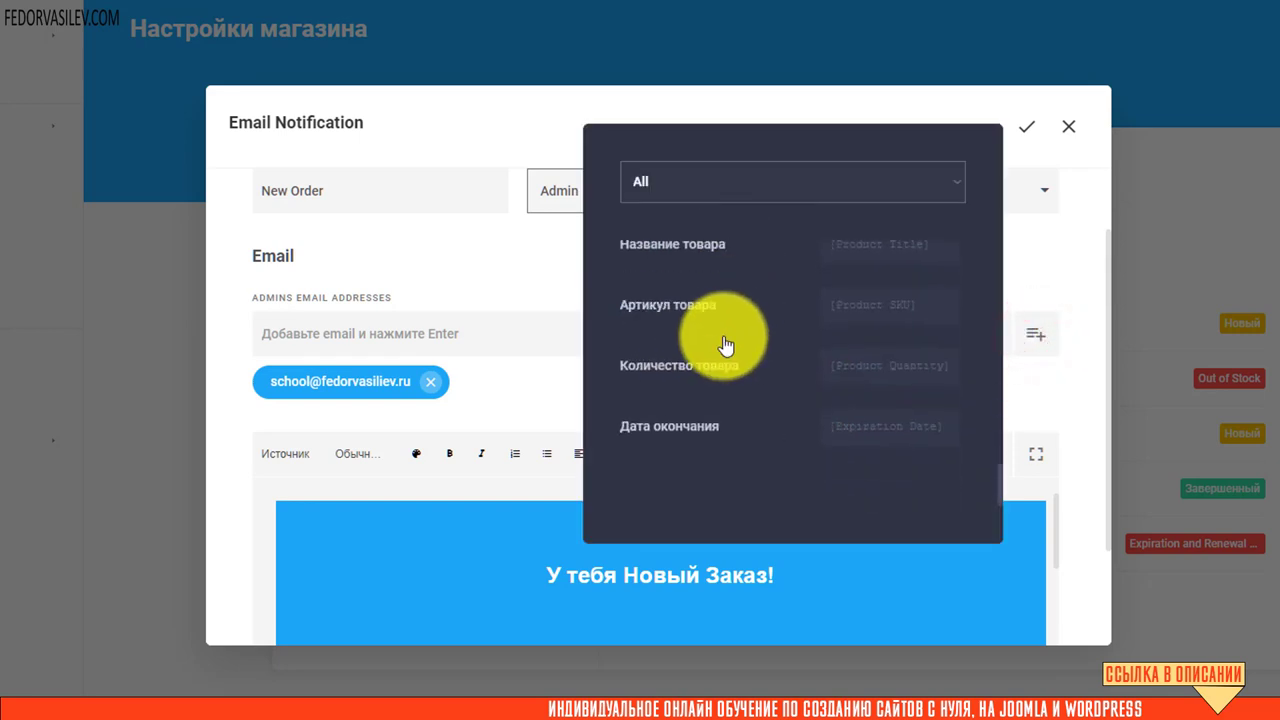
left_click(432, 245)
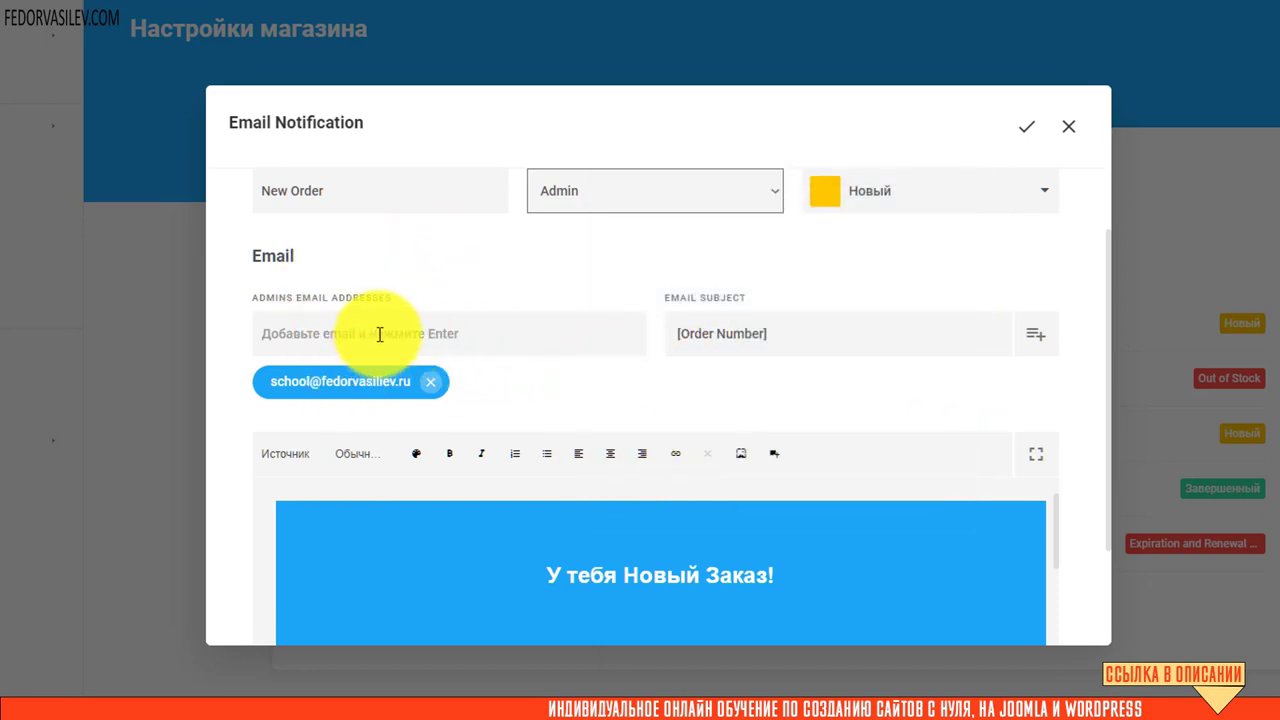
Set the notification title to "Новый заказ" and check the order statuses it can be tied to.
scroll(380, 334, "up", 1)
left_click_drag(353, 287, 228, 298)
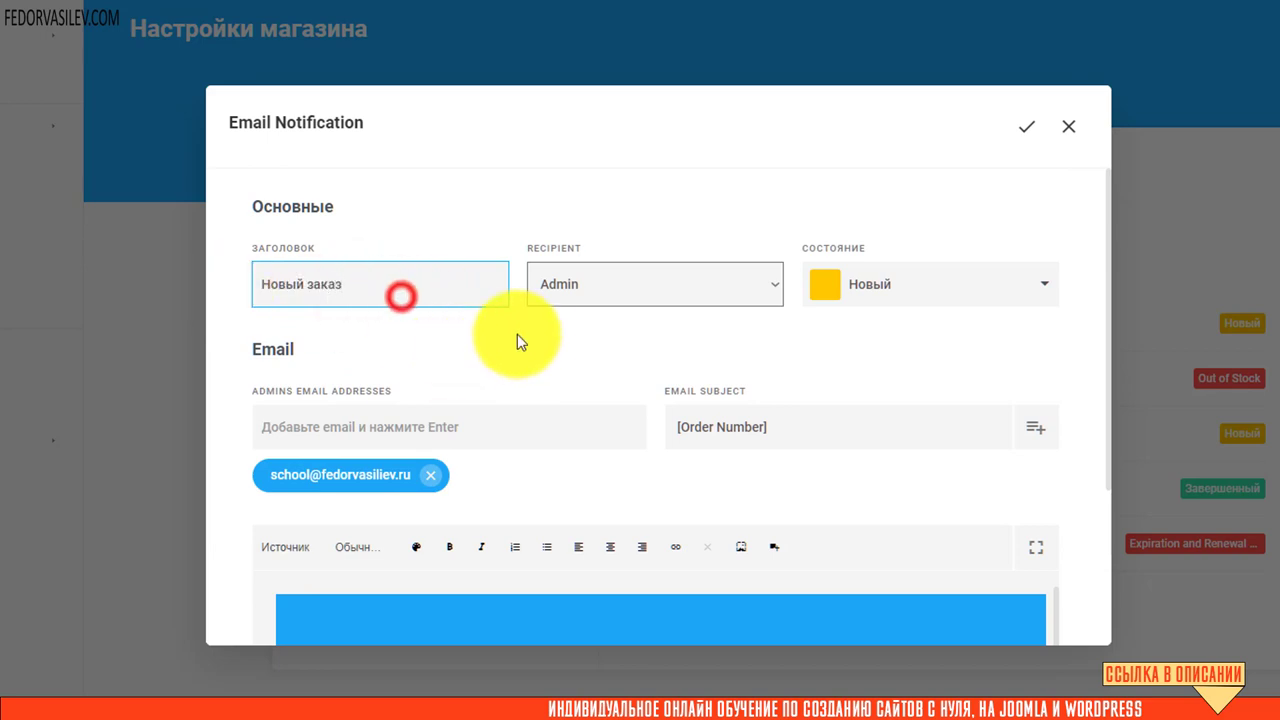
left_click(851, 330)
left_click(886, 280)
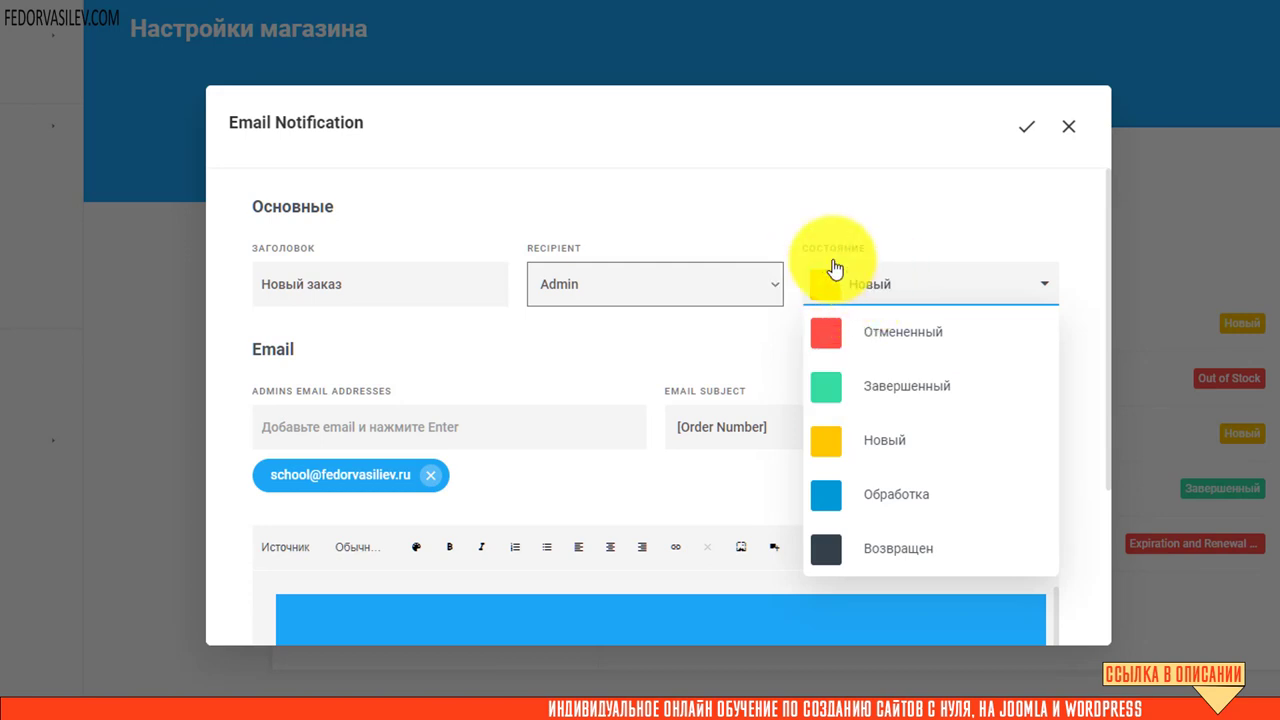
left_click(851, 214)
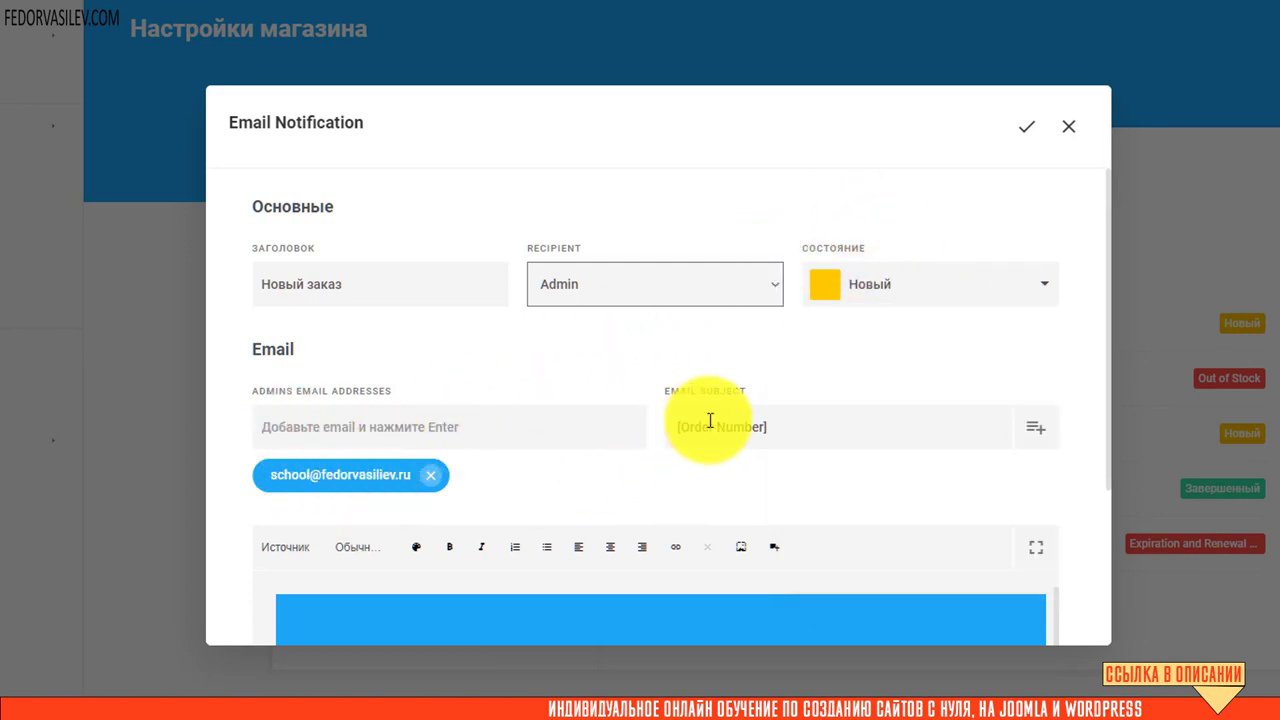
Open the new order email body in the full-size editor and read through the template down to the store contact details.
scroll(555, 365, "down", 3)
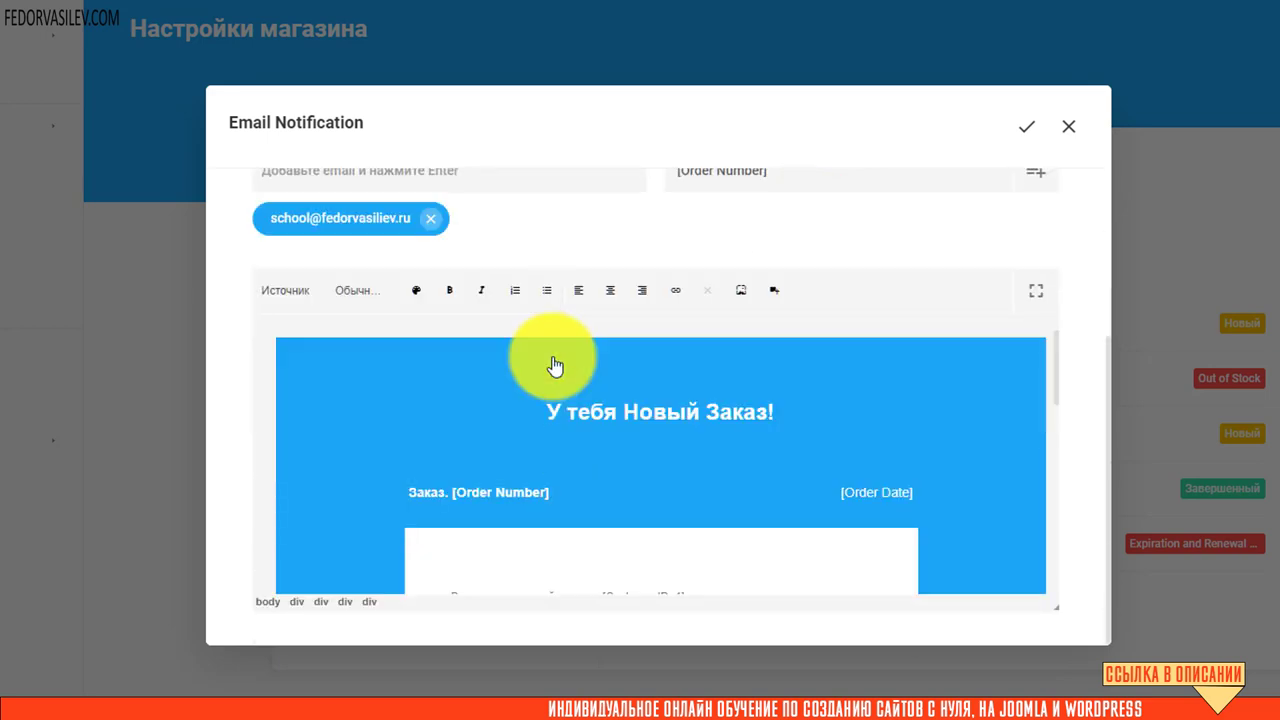
scroll(553, 360, "up", 3)
scroll(705, 320, "down", 3)
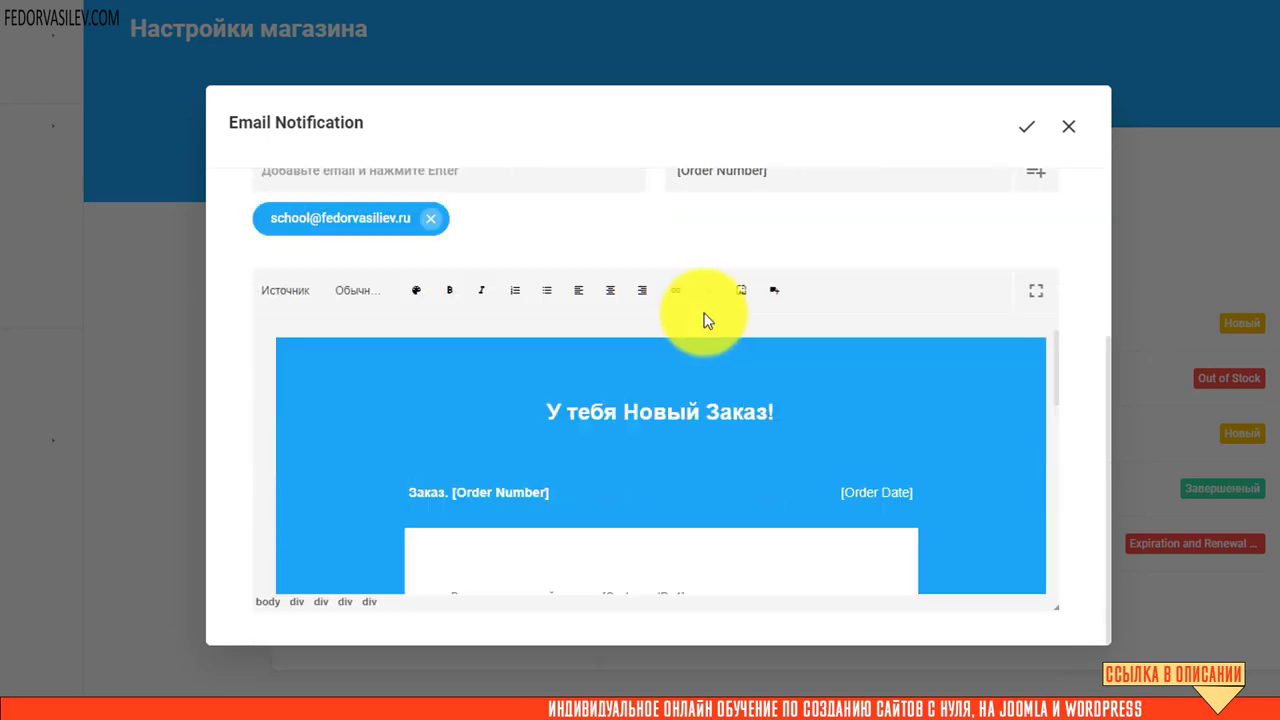
left_click(1032, 295)
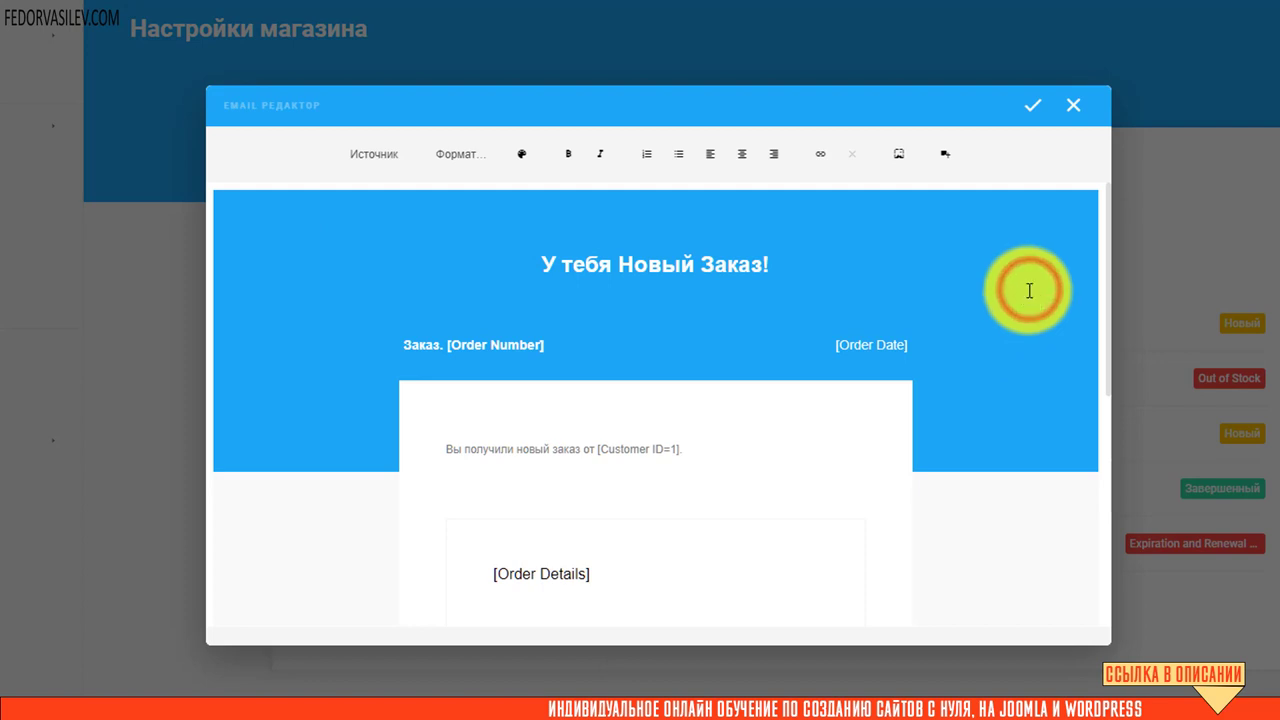
scroll(803, 309, "down", 3)
scroll(803, 309, "up", 3)
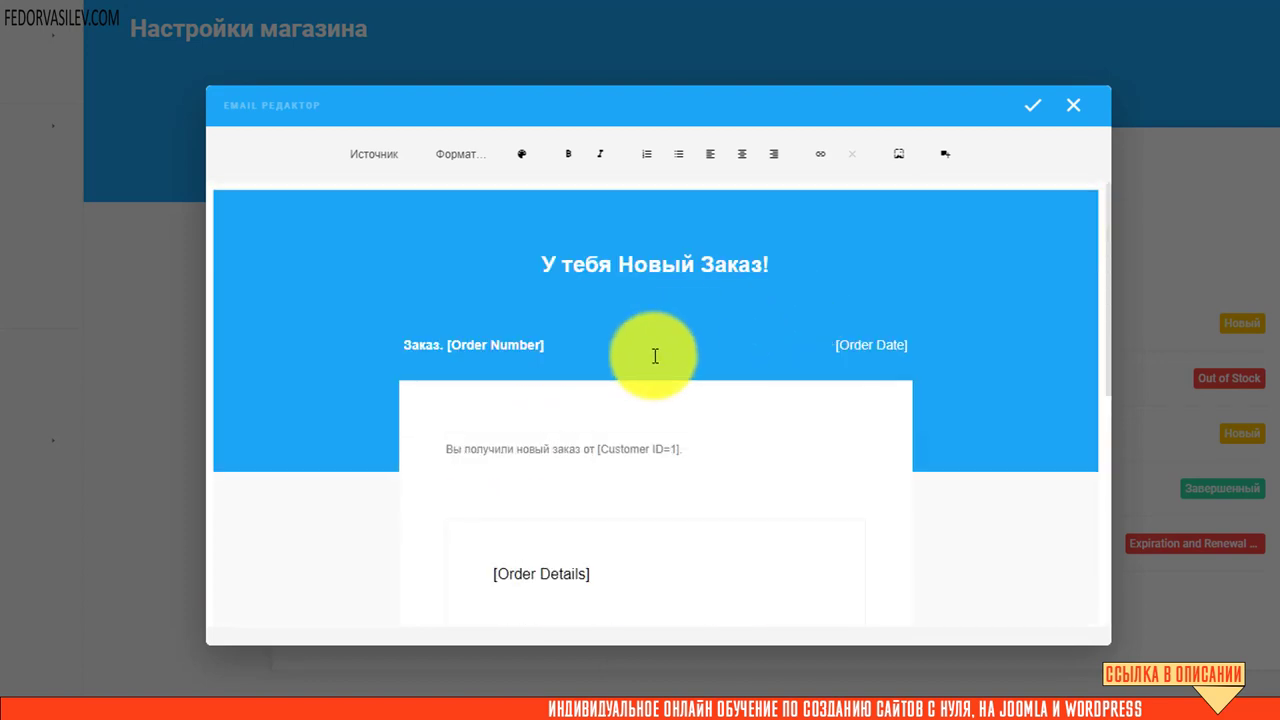
scroll(563, 320, "down", 3)
scroll(569, 363, "up", 3)
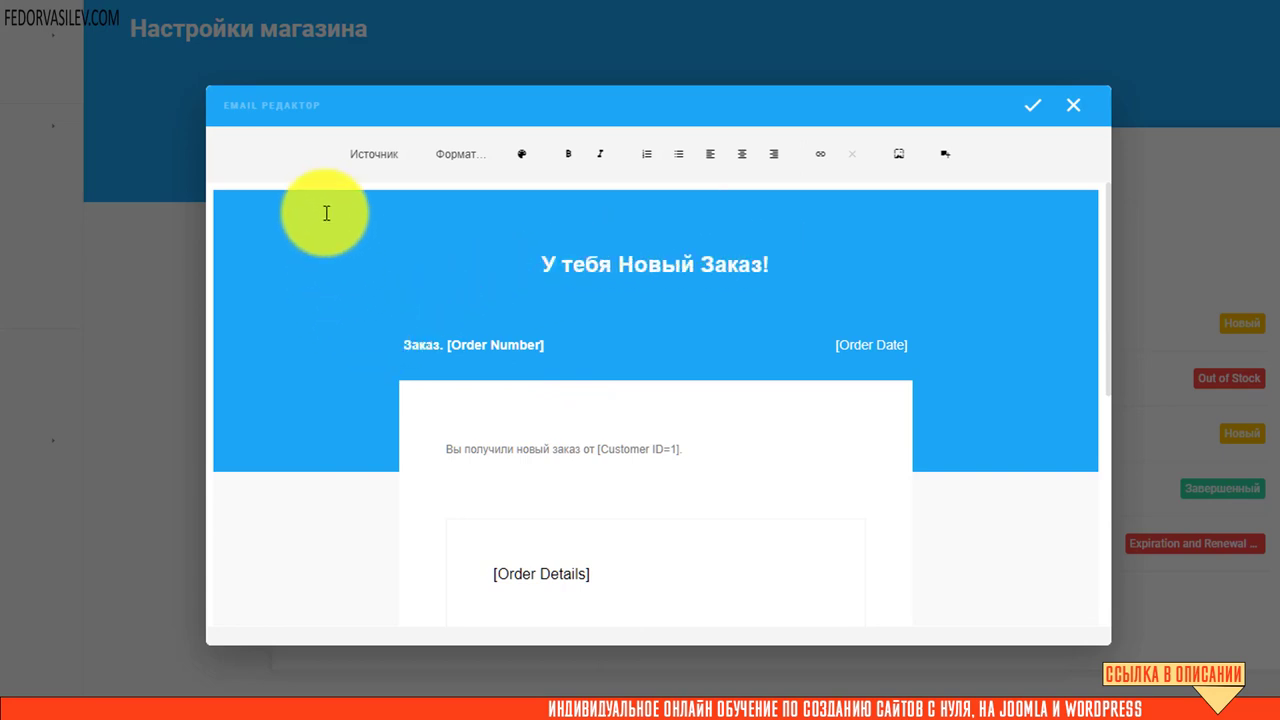
scroll(400, 470, "down", 5)
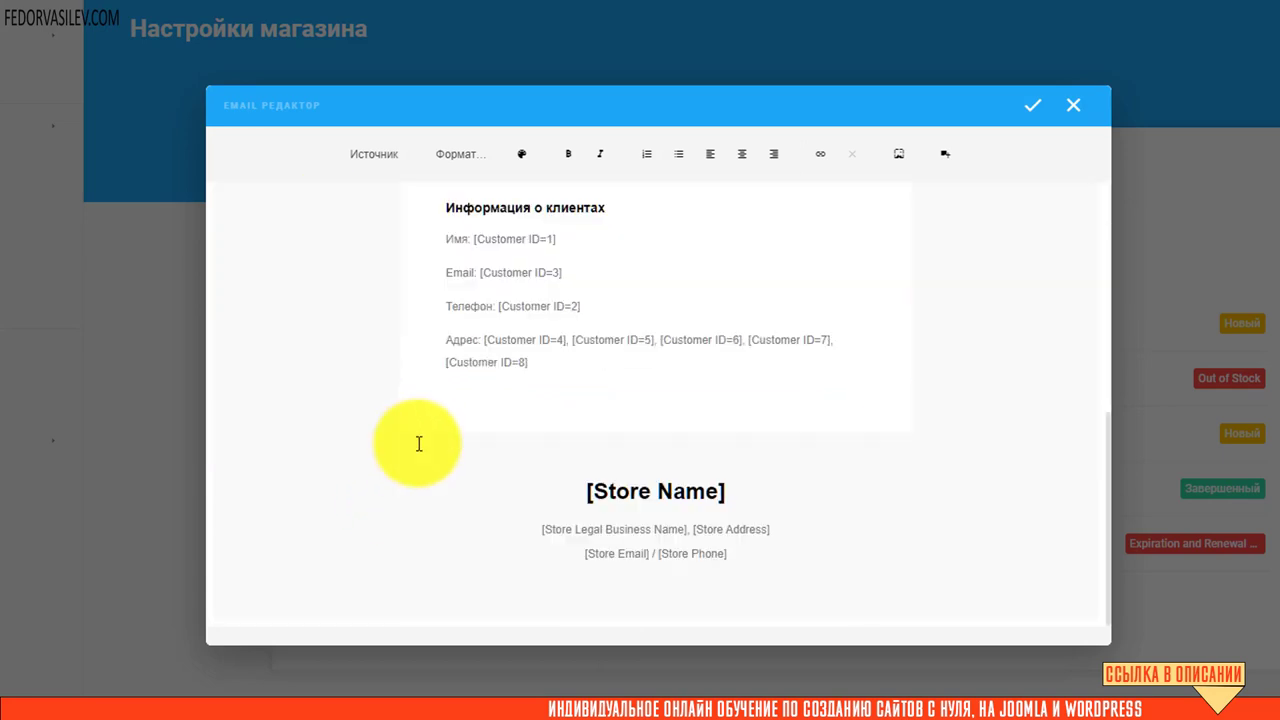
scroll(419, 444, "up", 5)
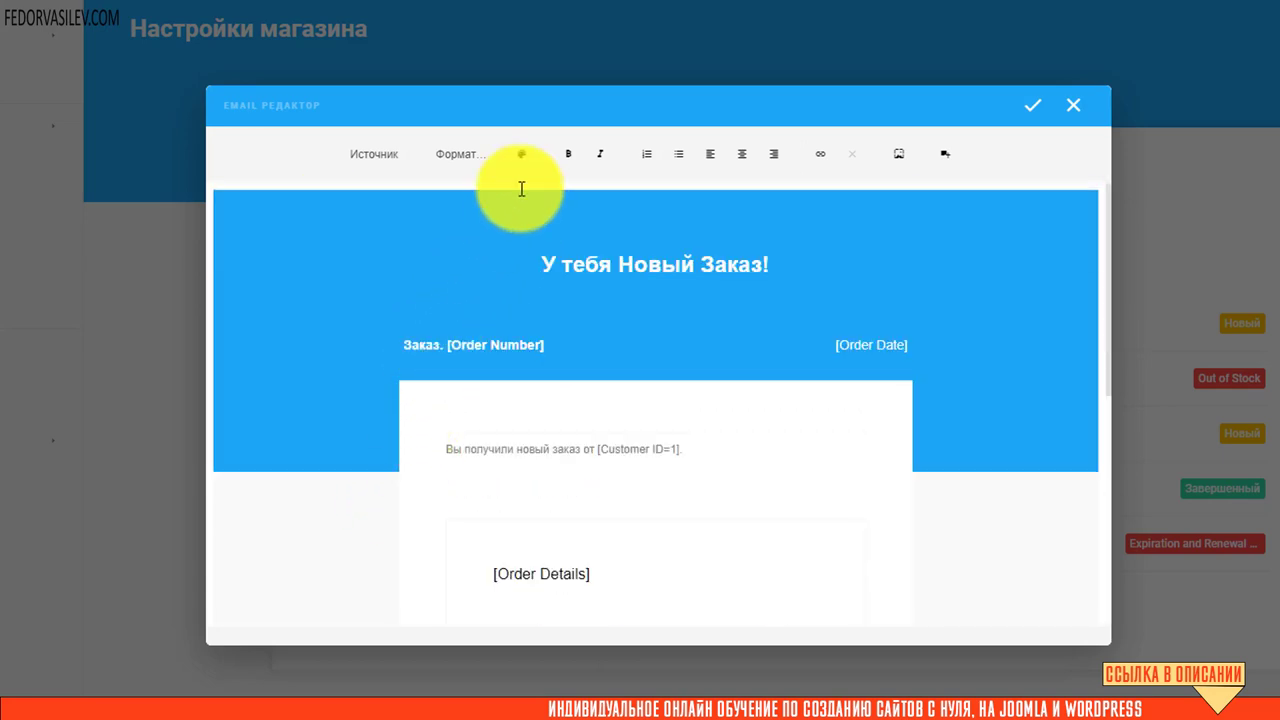
Find the header block's background colour code in the email's HTML source and return to the visual view.
left_click(373, 170)
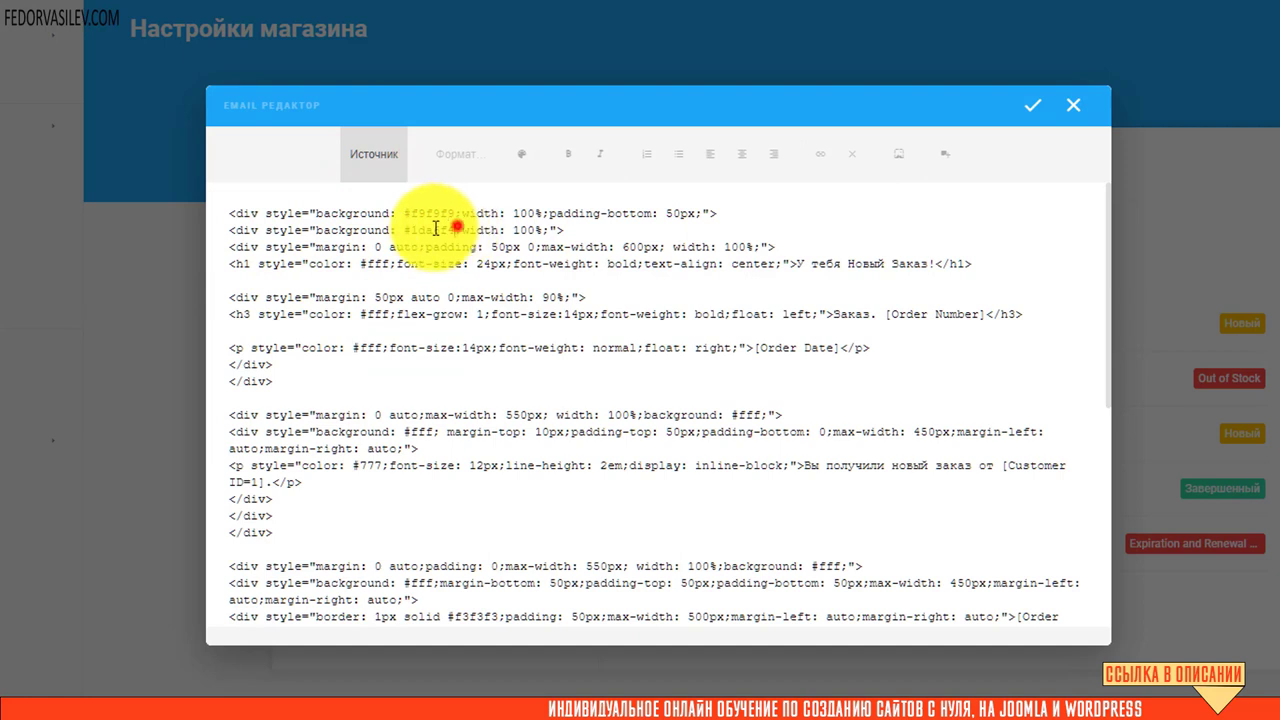
left_click_drag(455, 229, 398, 230)
key("ctrl+c")
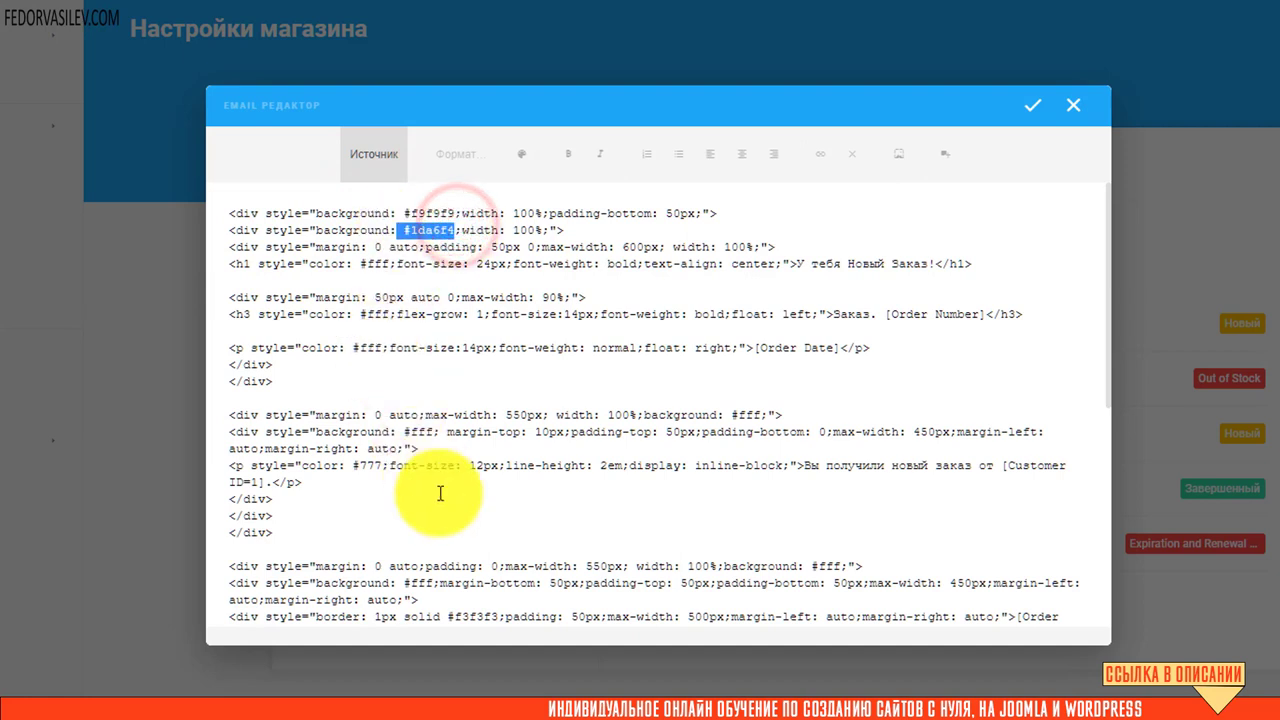
left_click(368, 157)
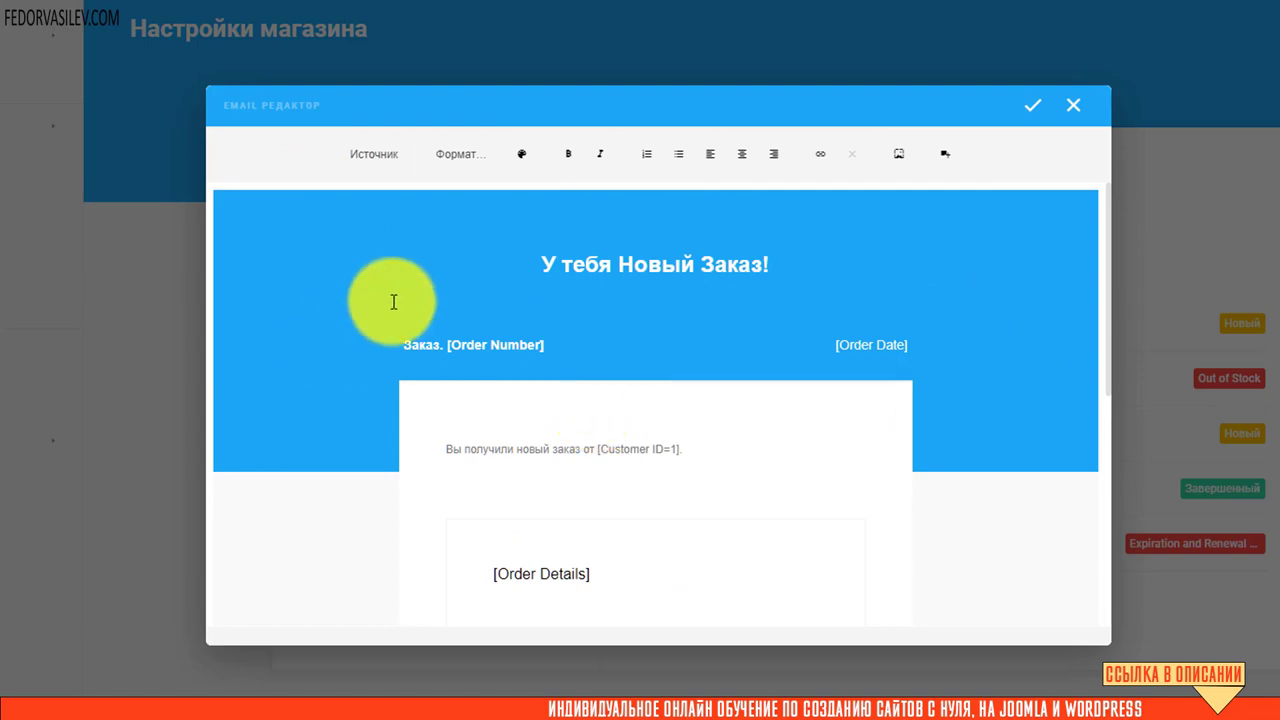
scroll(429, 309, "down", 5)
scroll(386, 334, "up", 5)
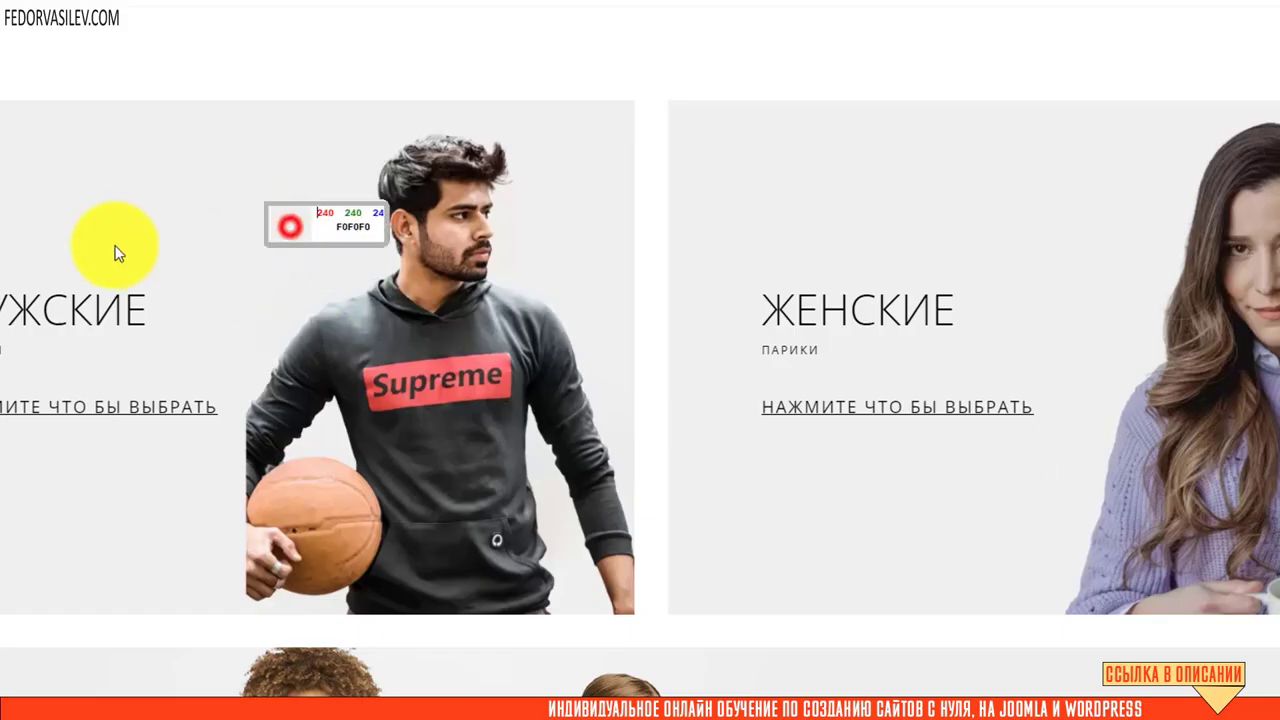
On the storefront page, sample the men's banner background with the colour picker and copy its code F0F0F0 for the email editor.
left_click(290, 228)
left_click_drag(286, 227, 276, 75)
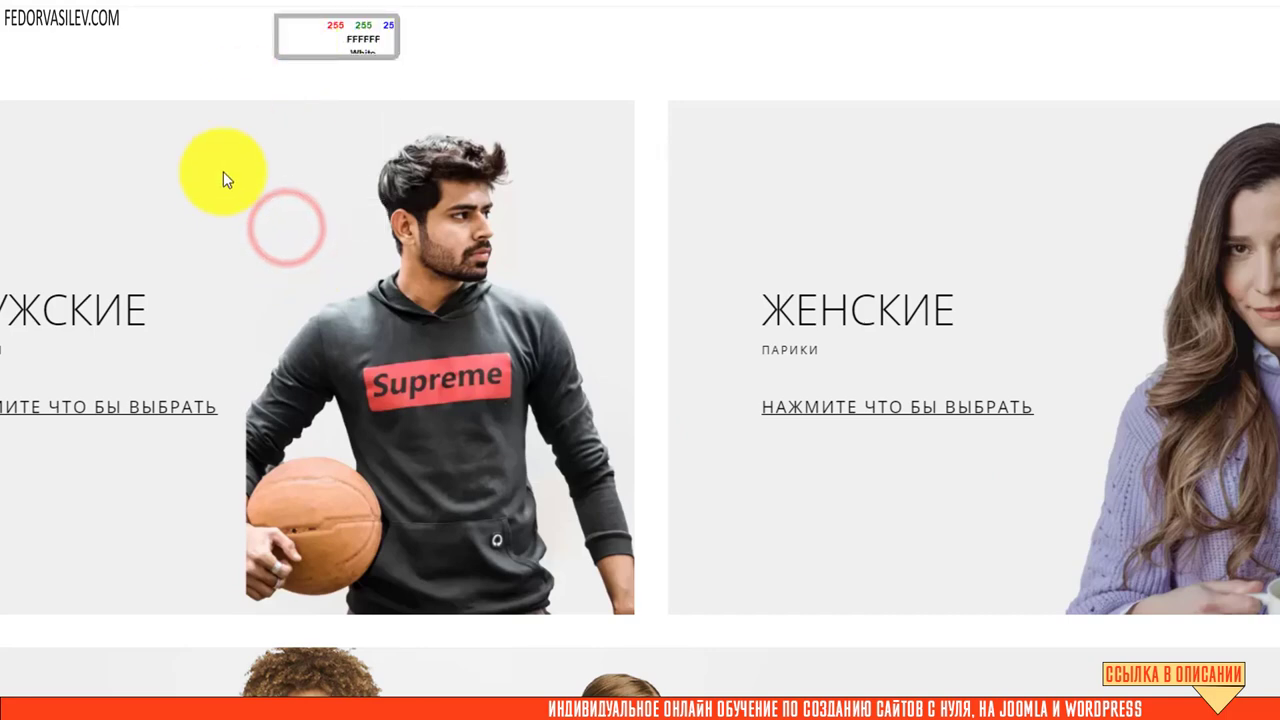
left_click(280, 170)
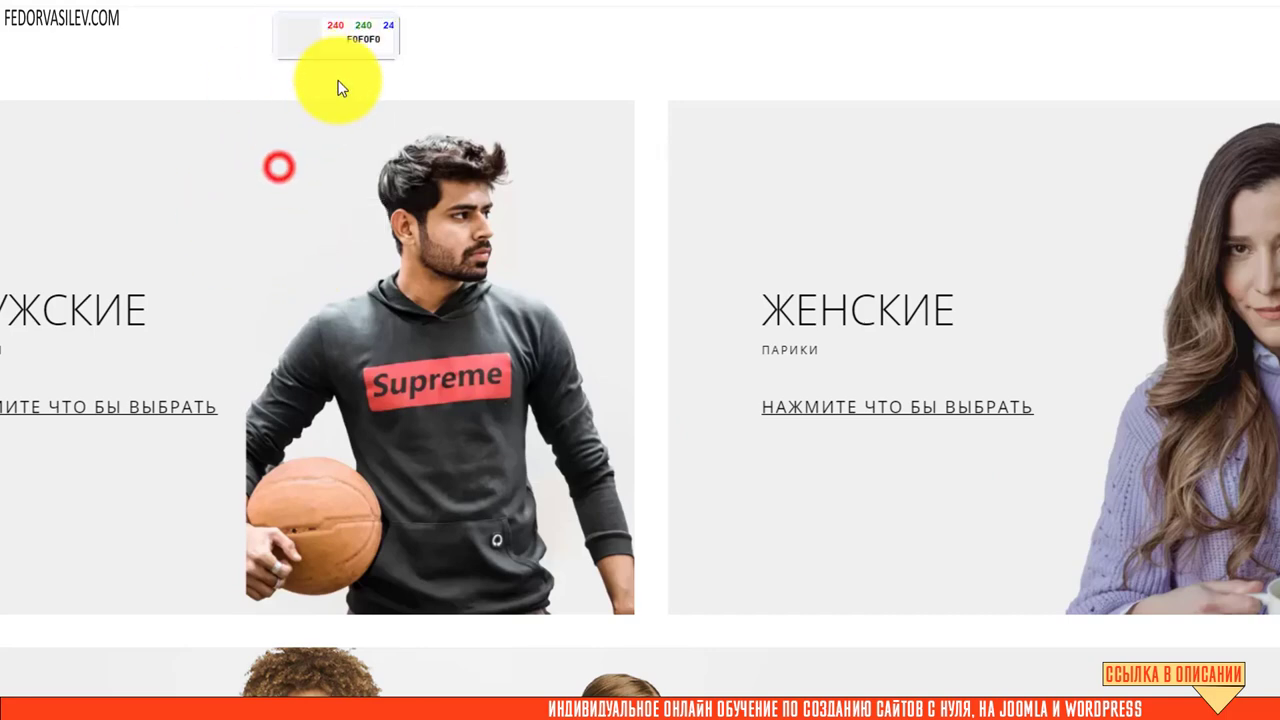
left_click(383, 38)
right_click(354, 46)
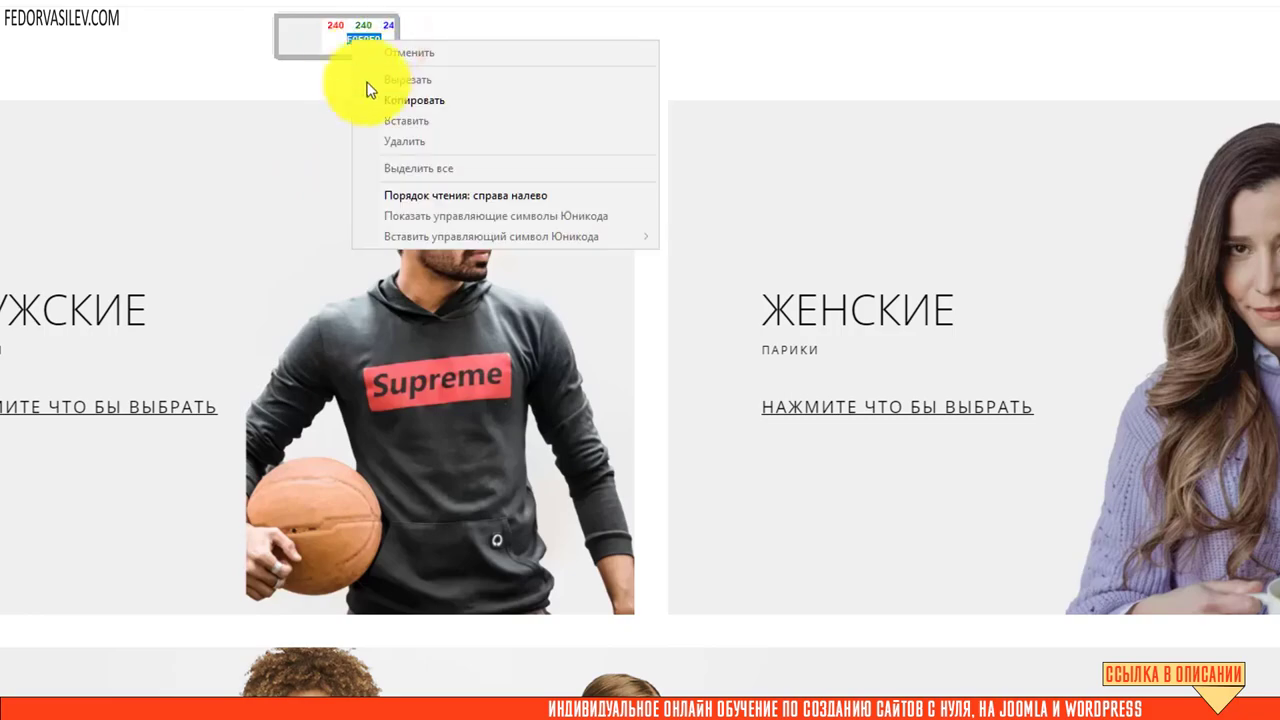
left_click(380, 100)
key("alt+Tab")
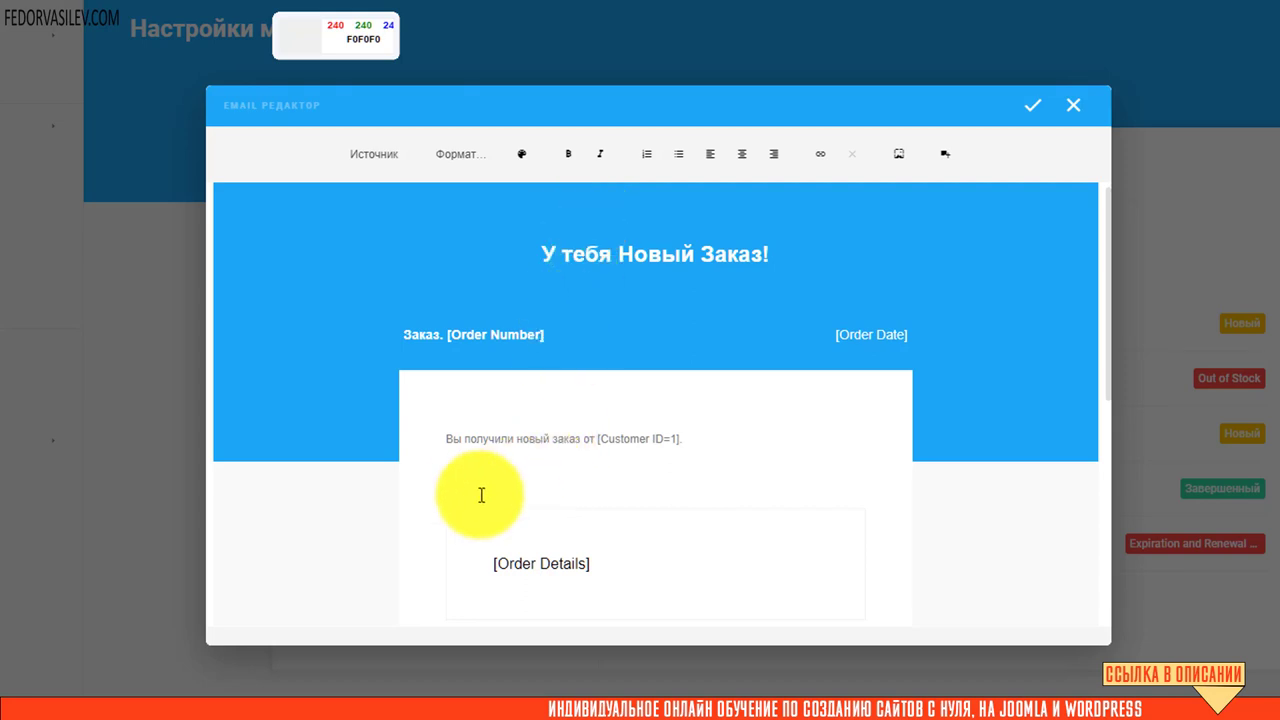
Set the header block's background colour to #F0F0F0 in the email's HTML source and show the visual view.
scroll(480, 491, "down", 8)
scroll(857, 506, "up", 8)
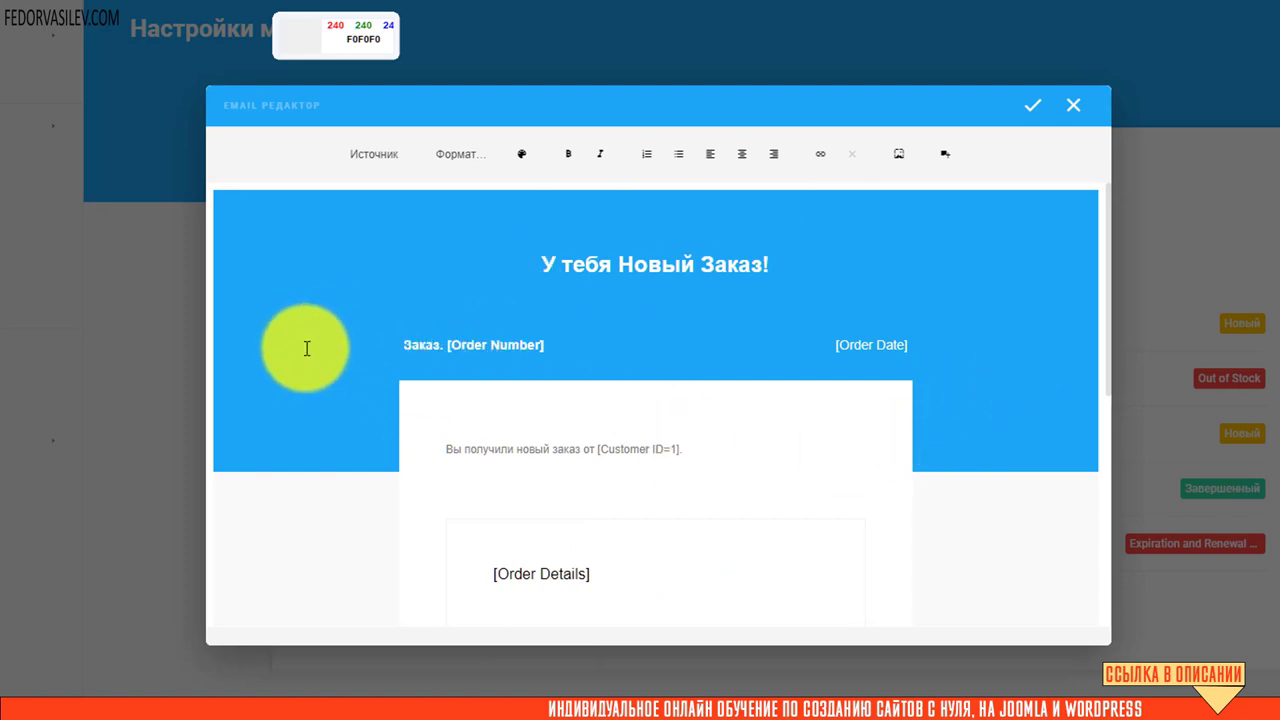
scroll(862, 434, "down", 5)
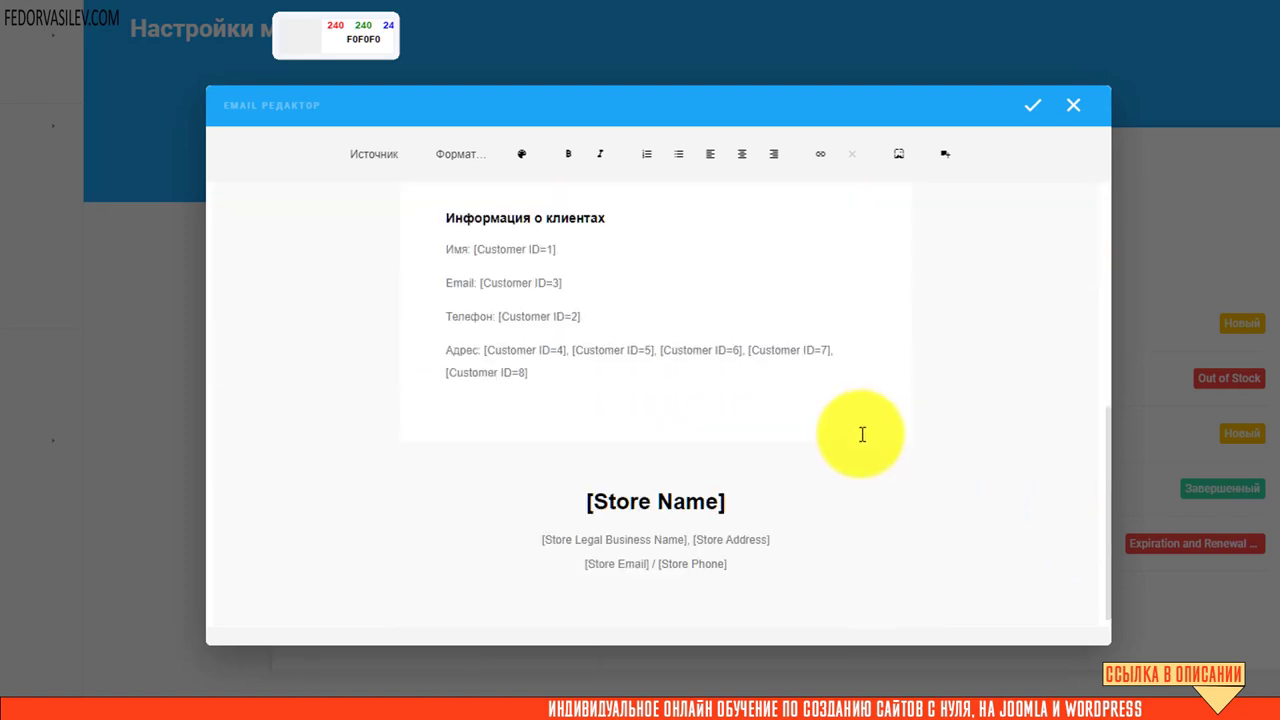
scroll(862, 434, "up", 5)
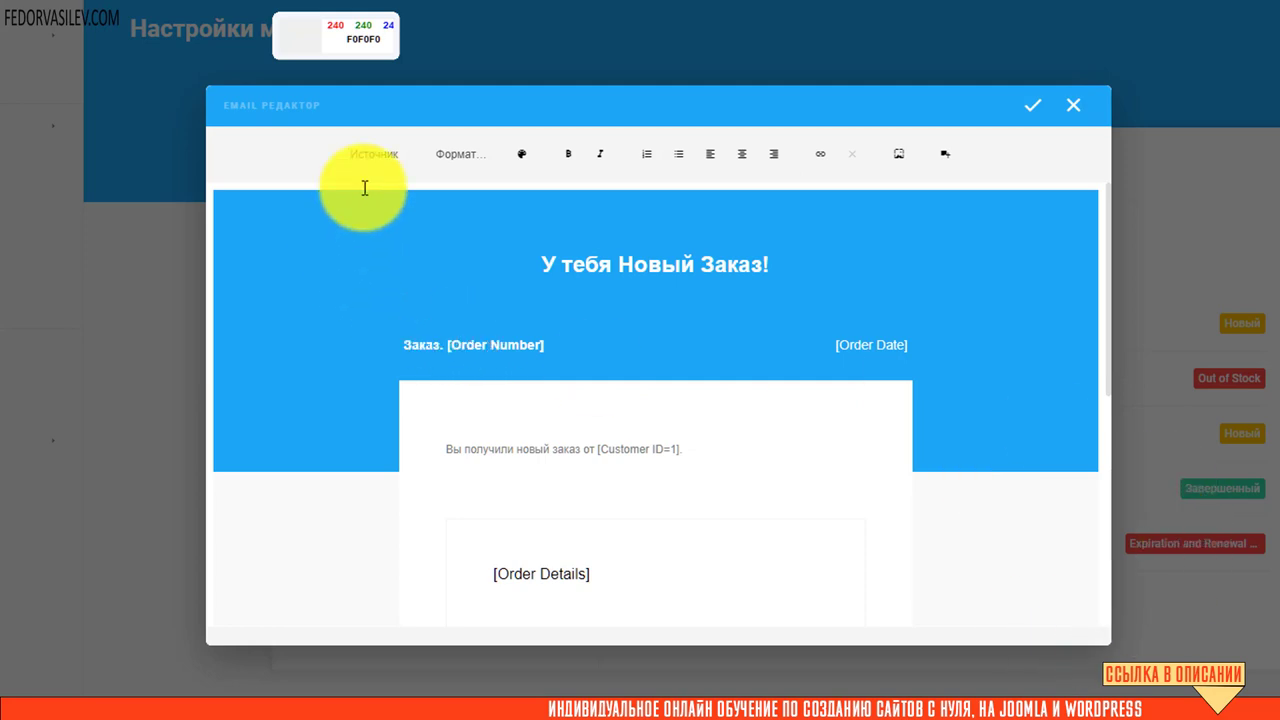
left_click(372, 155)
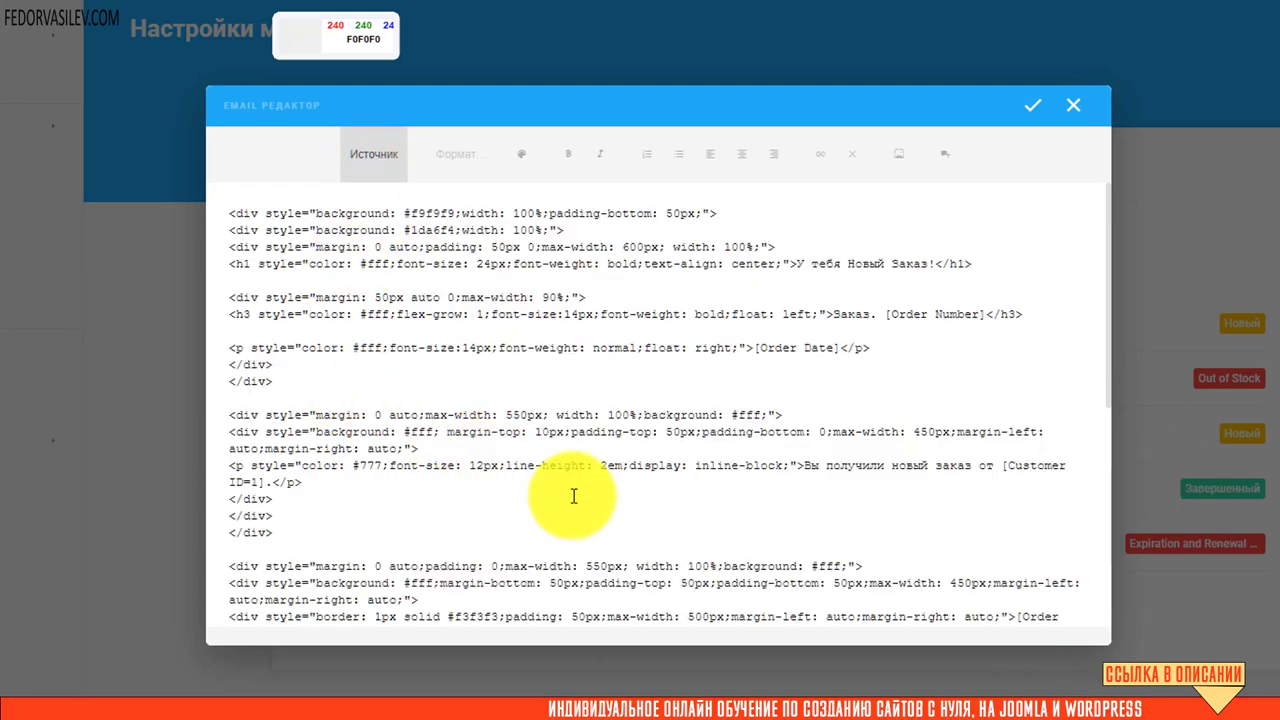
left_click_drag(578, 234, 157, 229)
left_click(400, 266)
left_click_drag(390, 232, 300, 223)
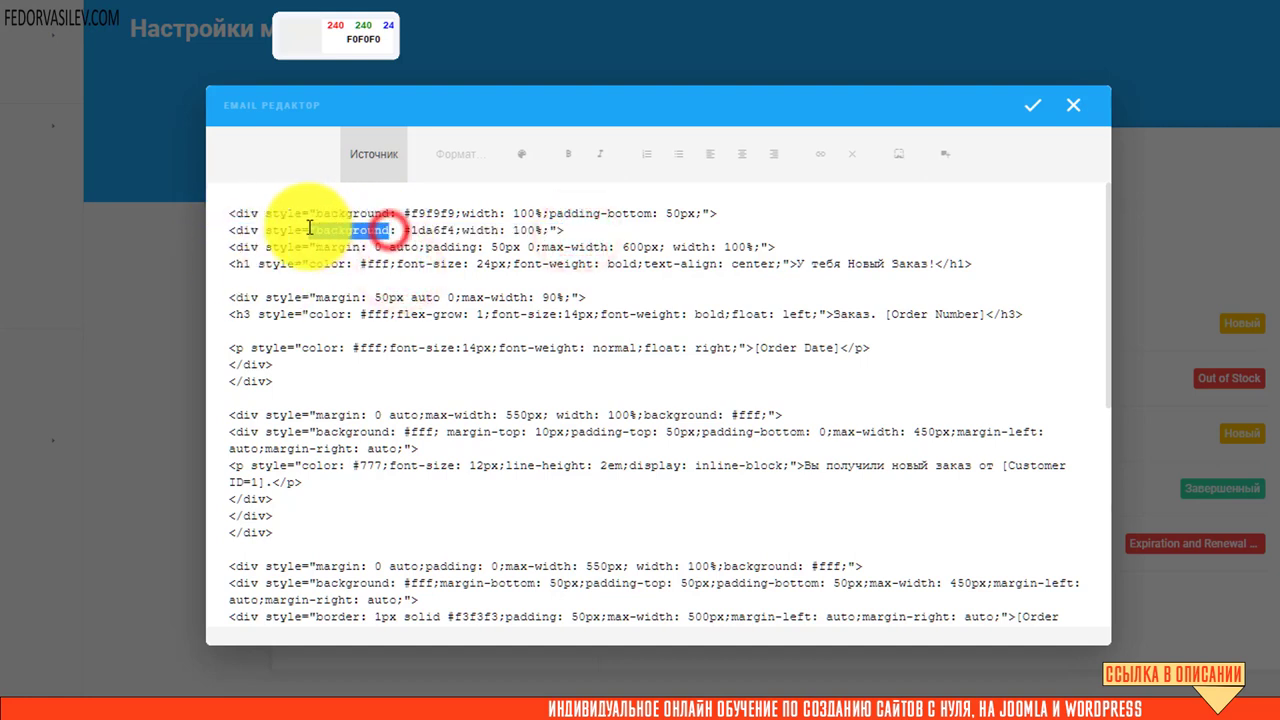
mouse_move(402, 246)
left_mouse_down()
mouse_move(429, 240)
mouse_move(417, 230)
left_mouse_up()
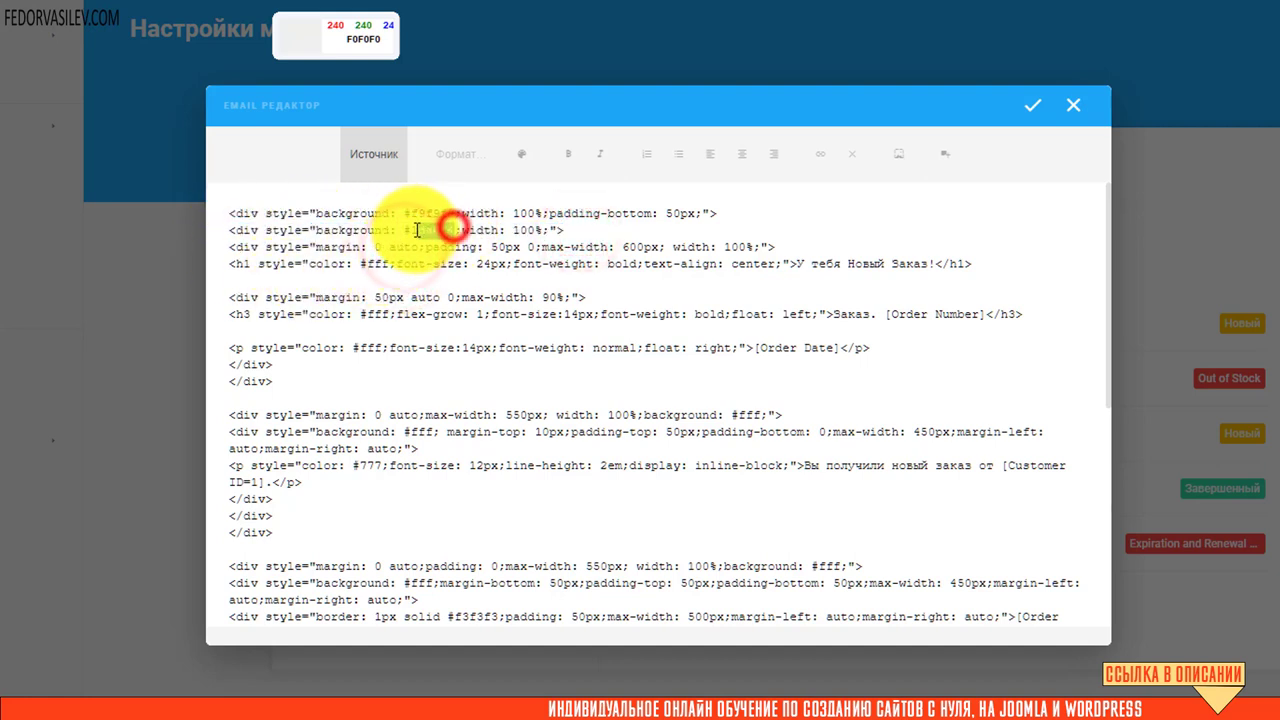
key("ctrl+v")
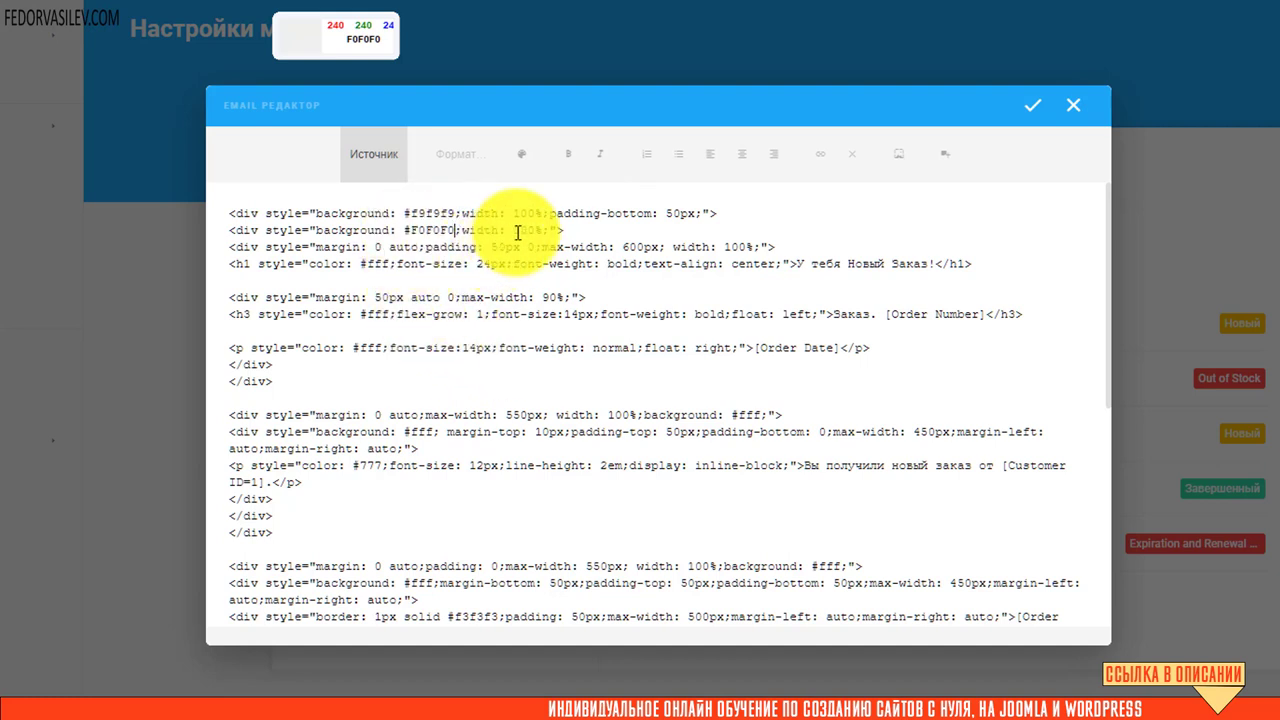
left_click(373, 154)
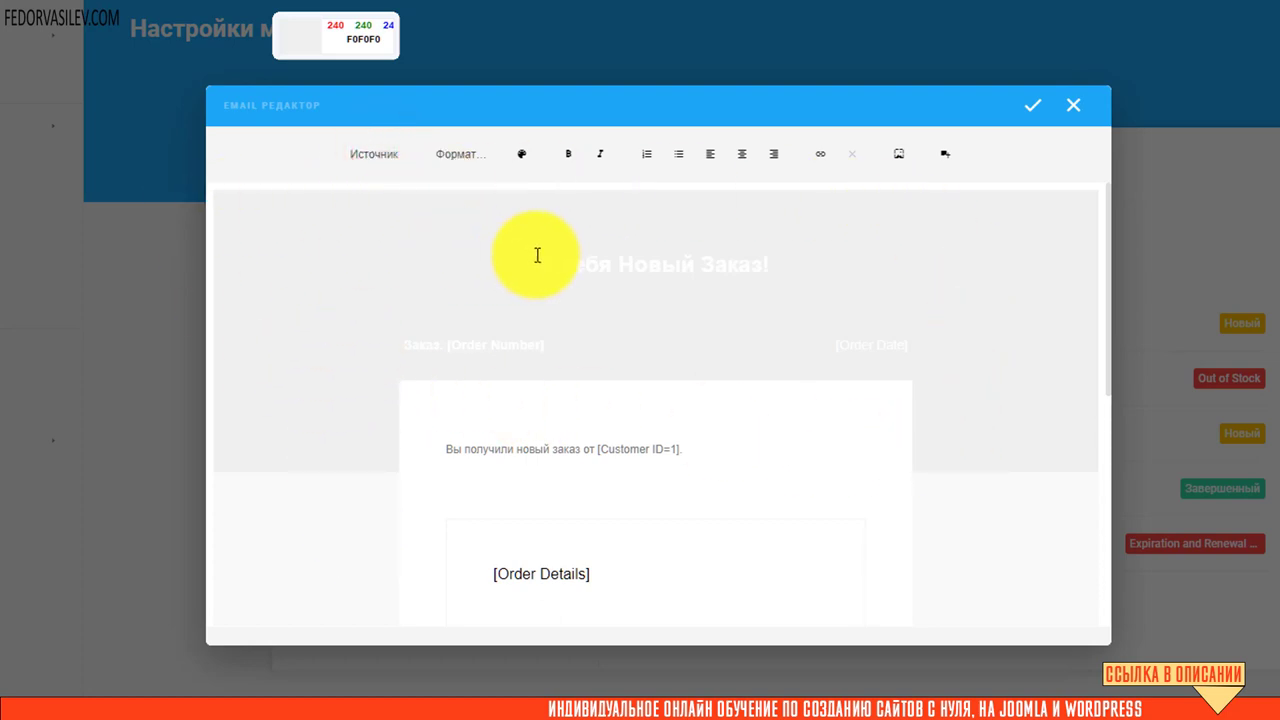
Change the email header block's background colour to the orange #FF7A2F.
left_click_drag(543, 268, 720, 276)
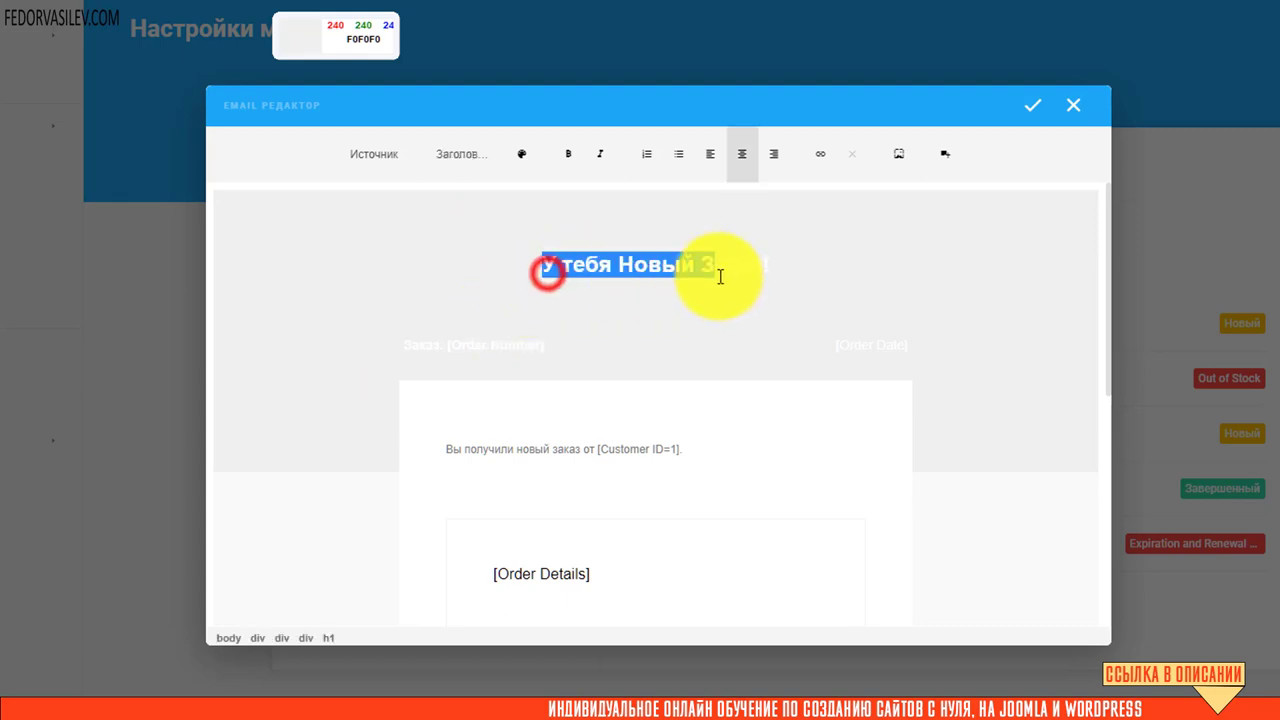
scroll(449, 360, "down", 5)
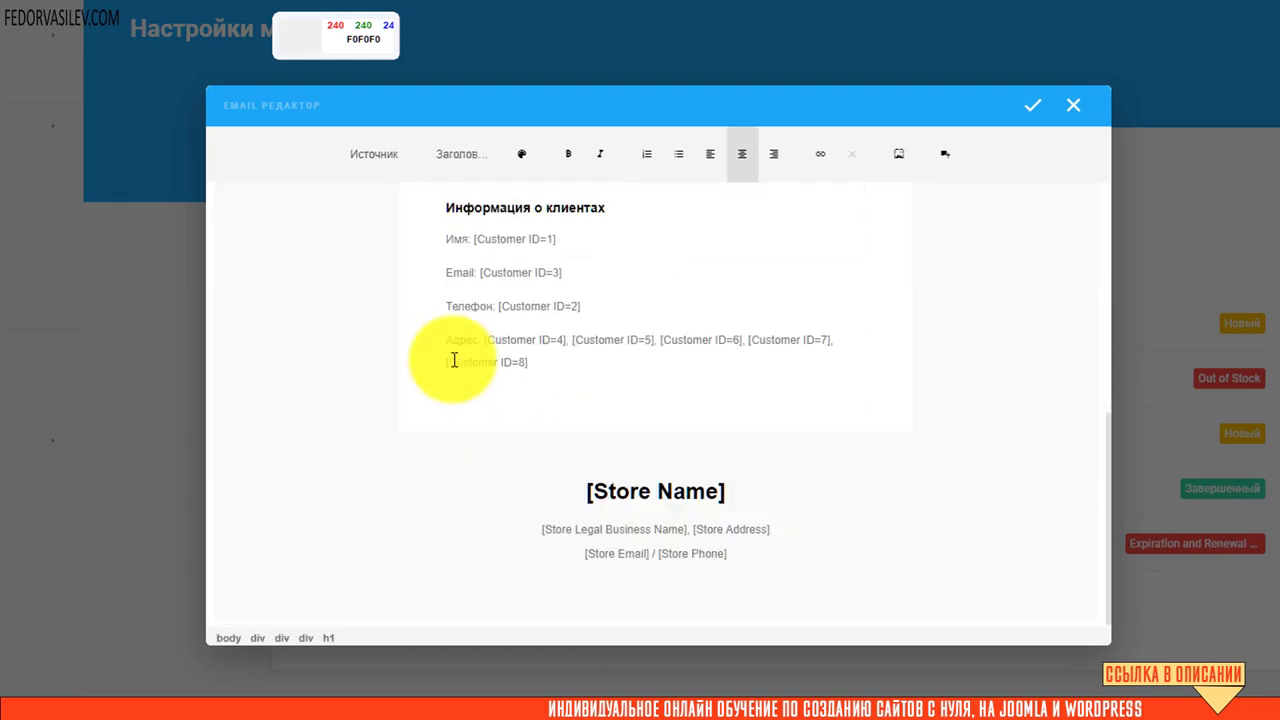
scroll(448, 360, "up", 5)
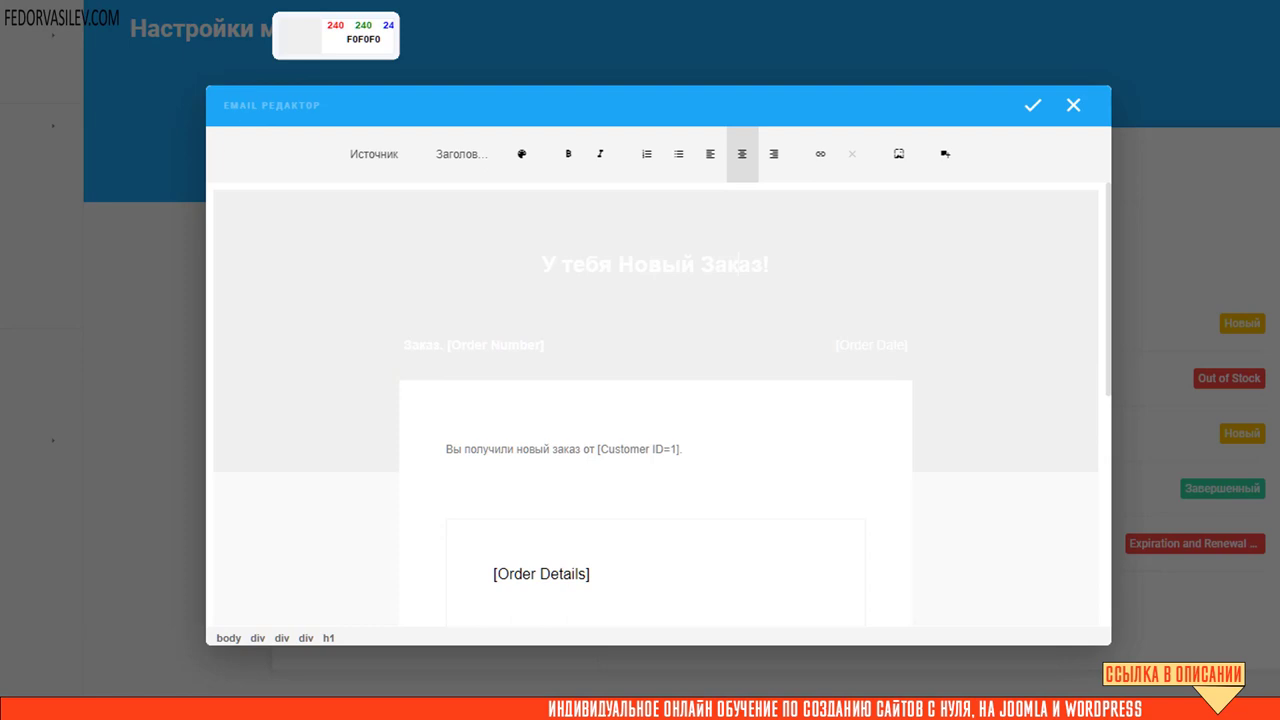
left_click(940, 571)
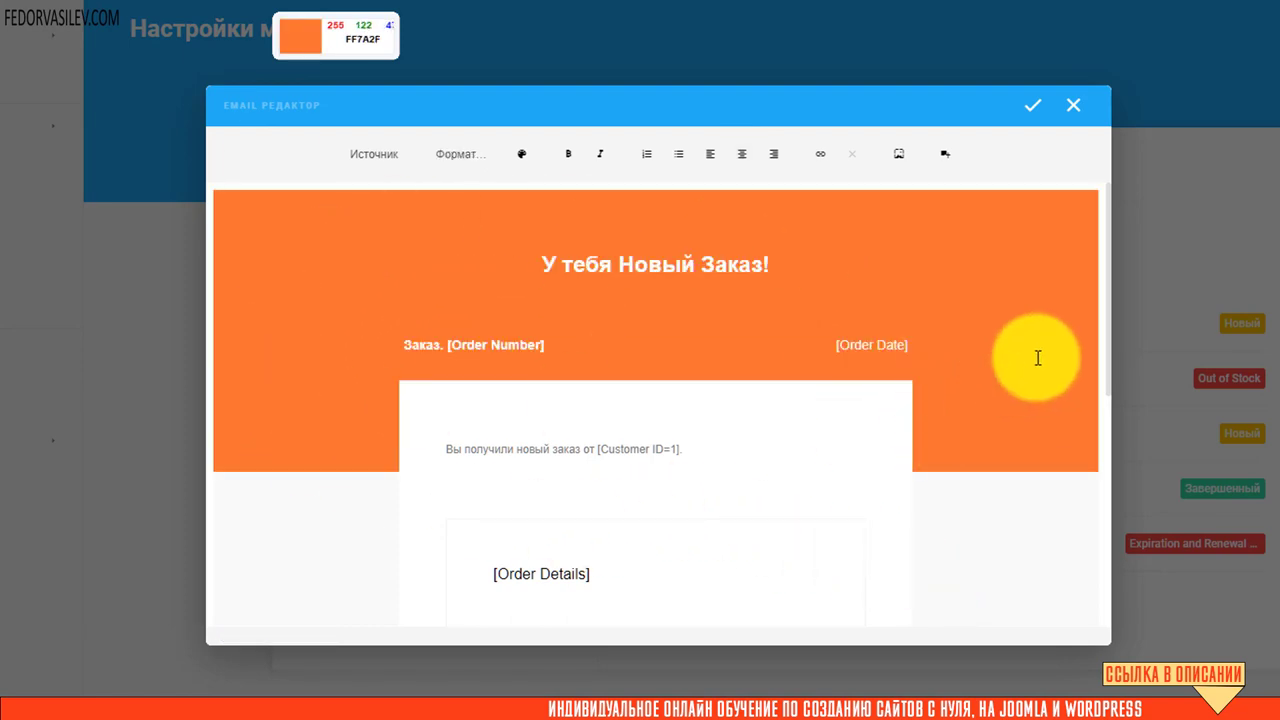
Read through the recoloured email template from header to footer and apply the changes in the email editor.
scroll(1038, 357, "down", 5)
scroll(1030, 335, "up", 5)
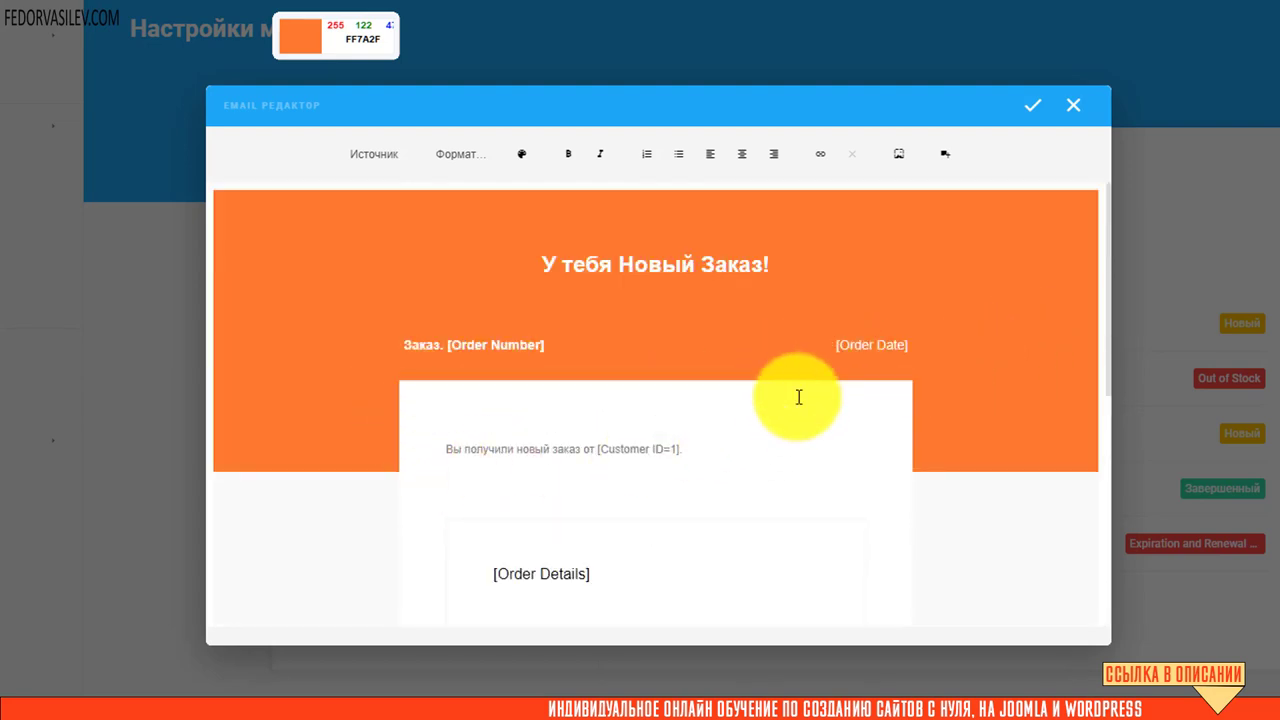
scroll(798, 397, "down", 5)
scroll(626, 446, "up", 5)
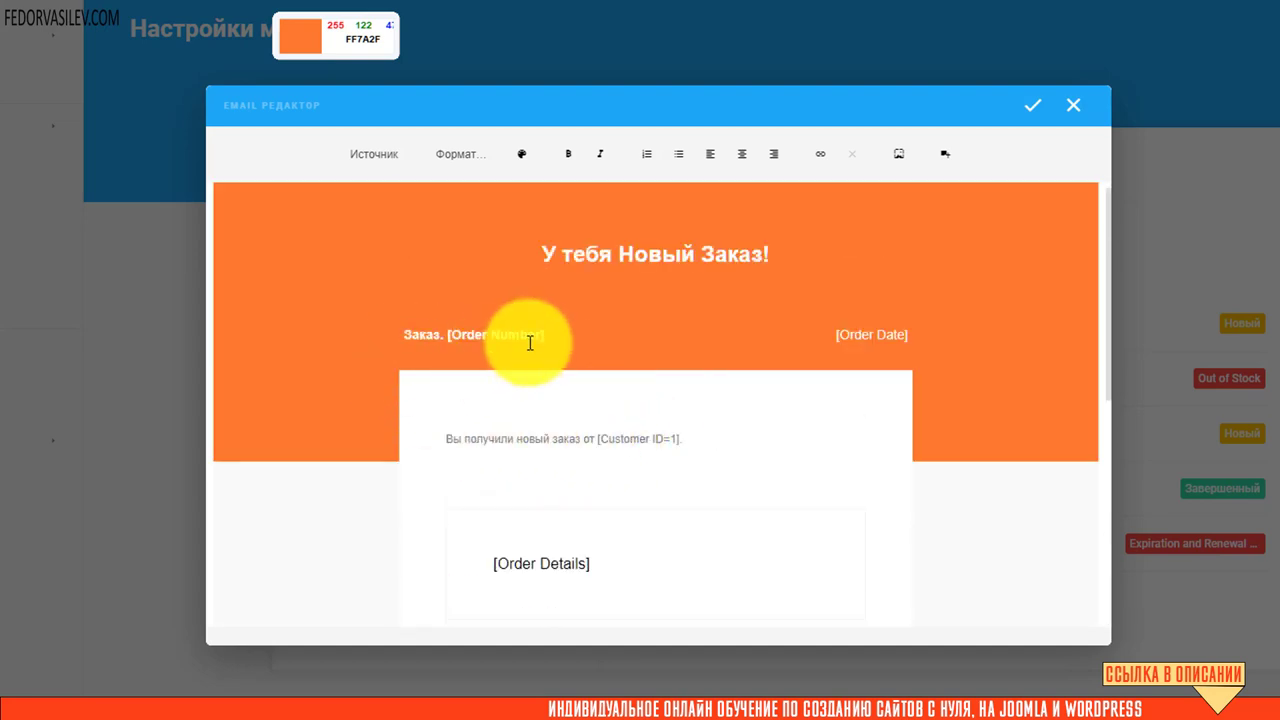
scroll(428, 325, "down", 5)
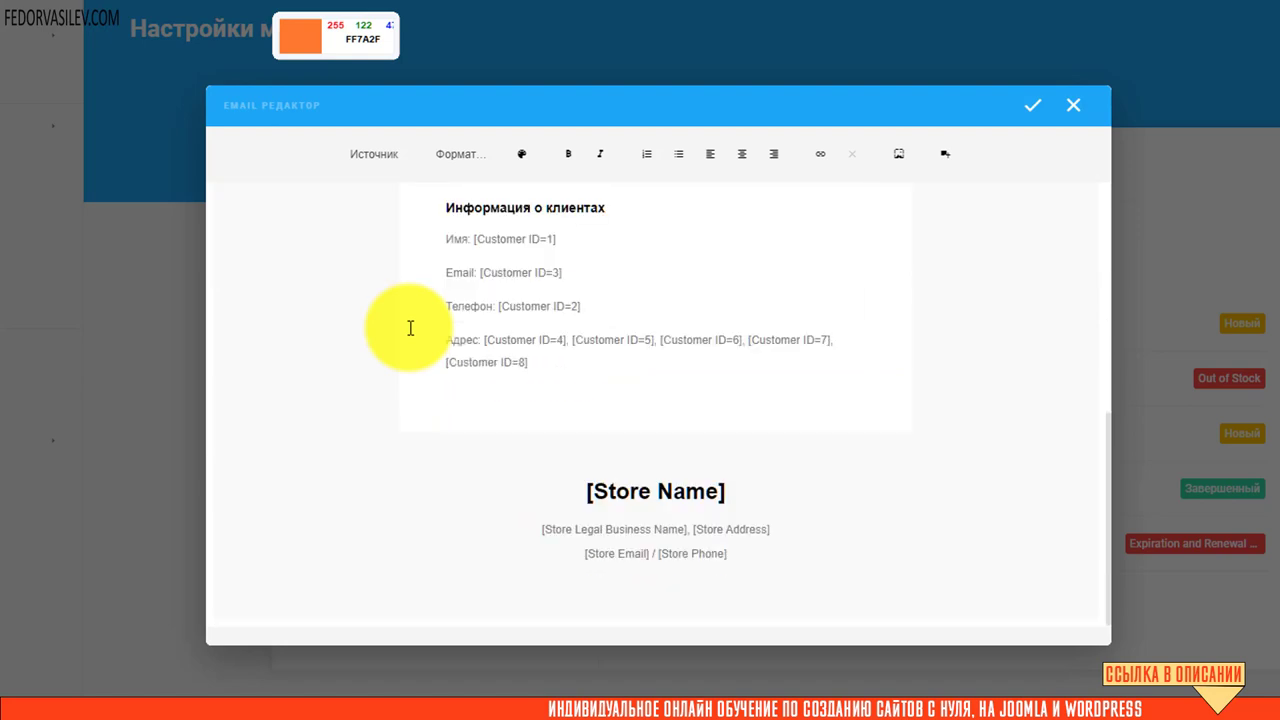
scroll(409, 326, "up", 5)
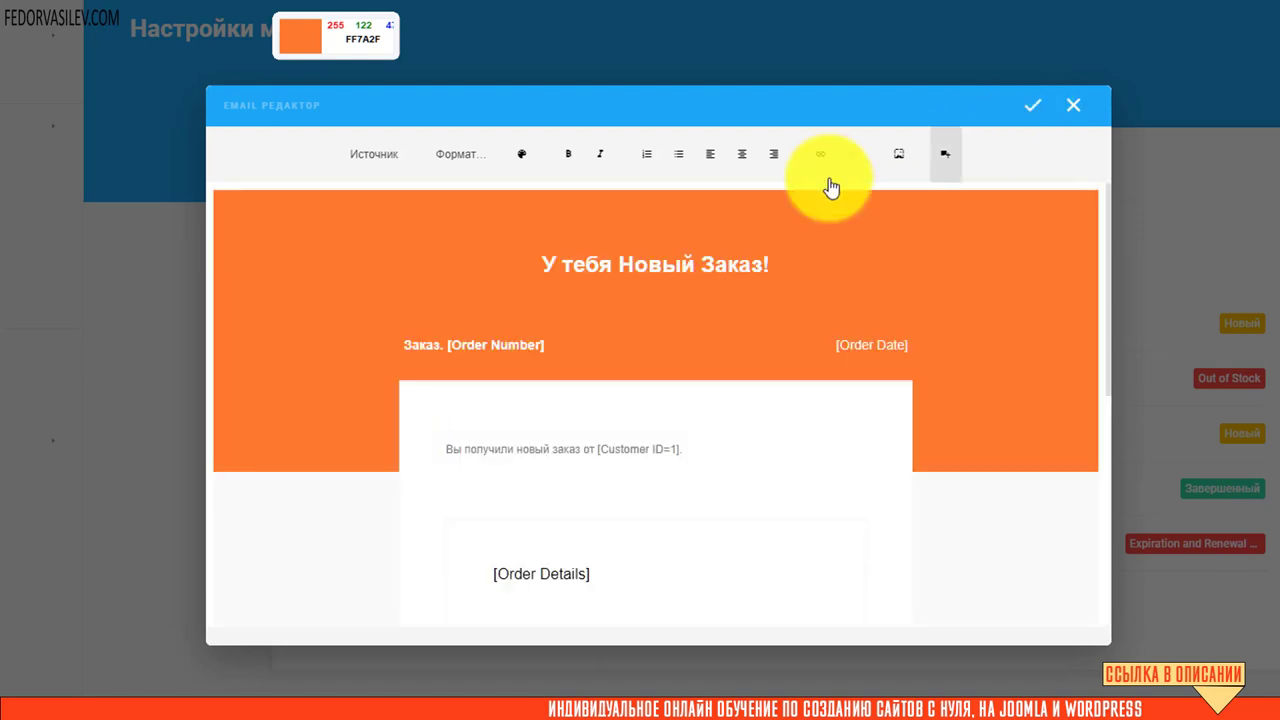
left_click(1030, 105)
Check the fields and email body of the "Новый заказ" notification and save it.
scroll(950, 330, "up", 3)
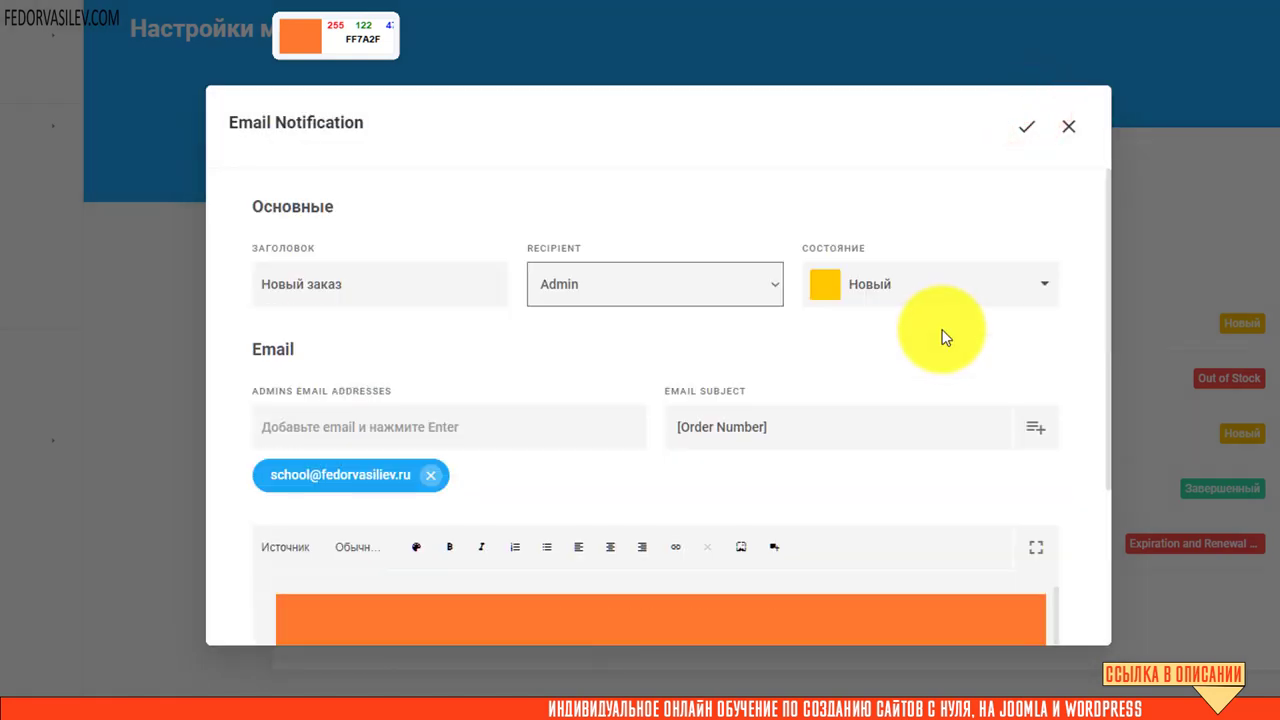
scroll(940, 345, "down", 3)
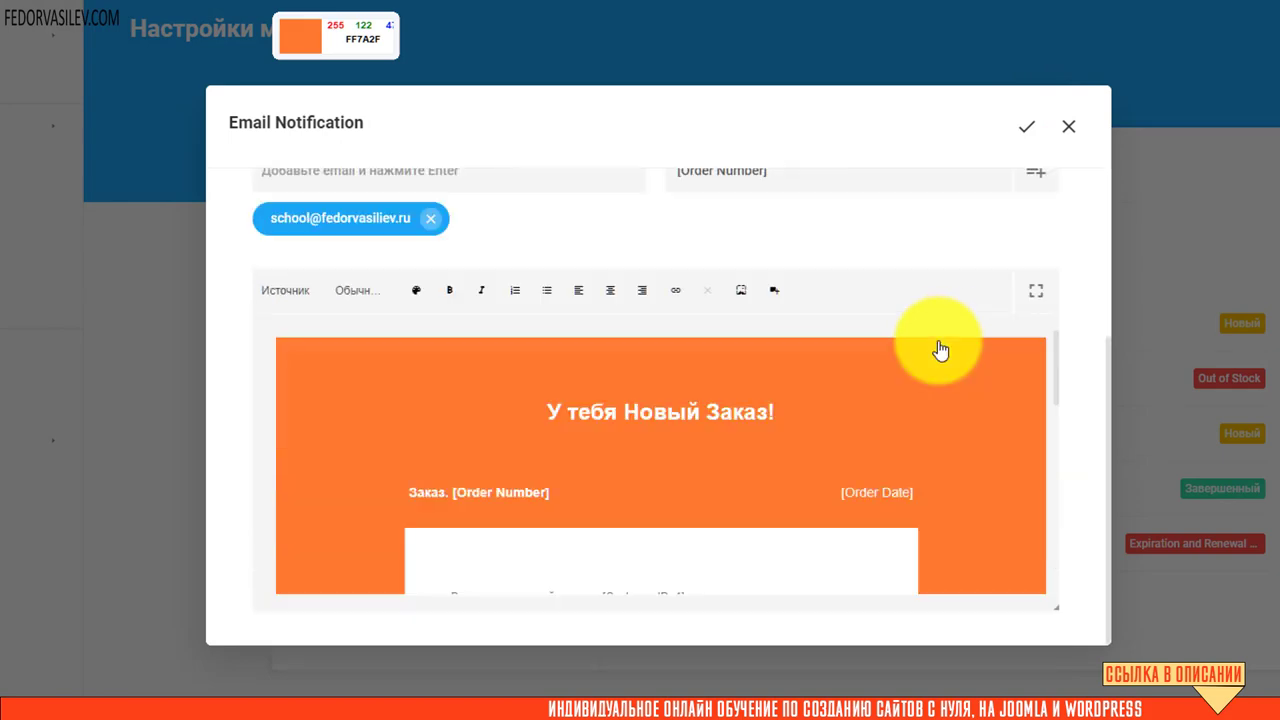
scroll(860, 362, "up", 3)
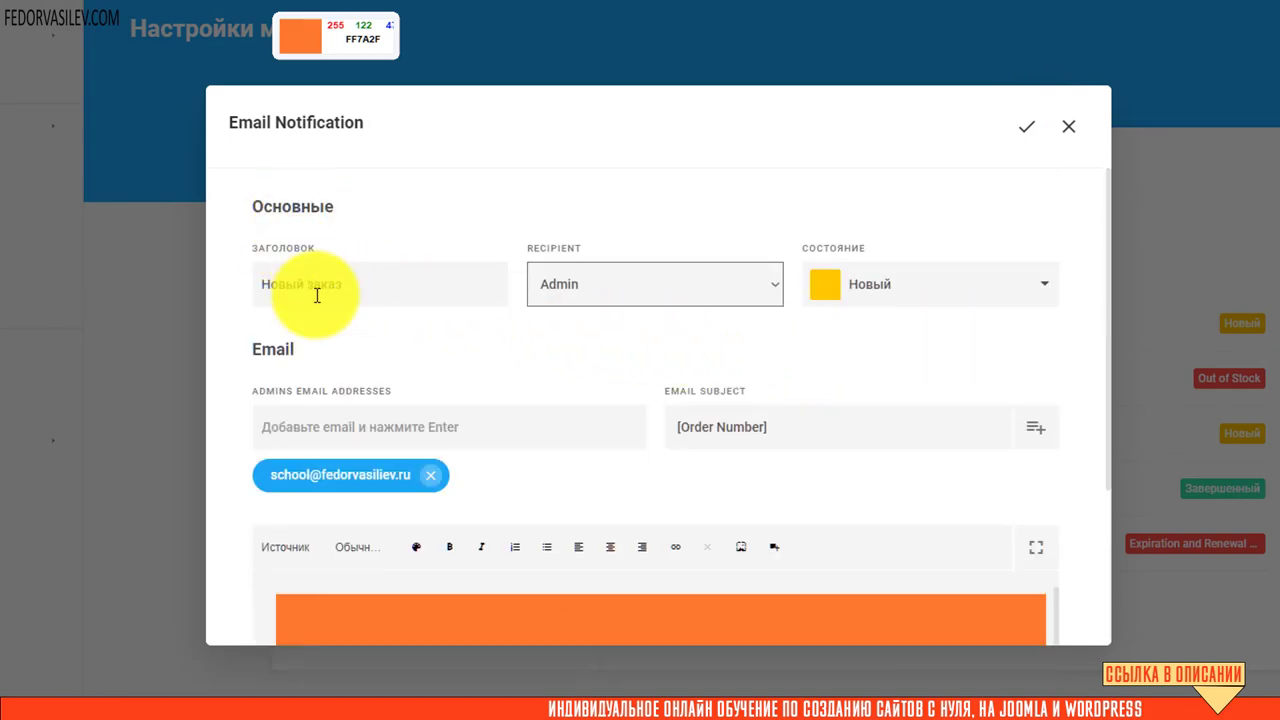
left_click(1027, 126)
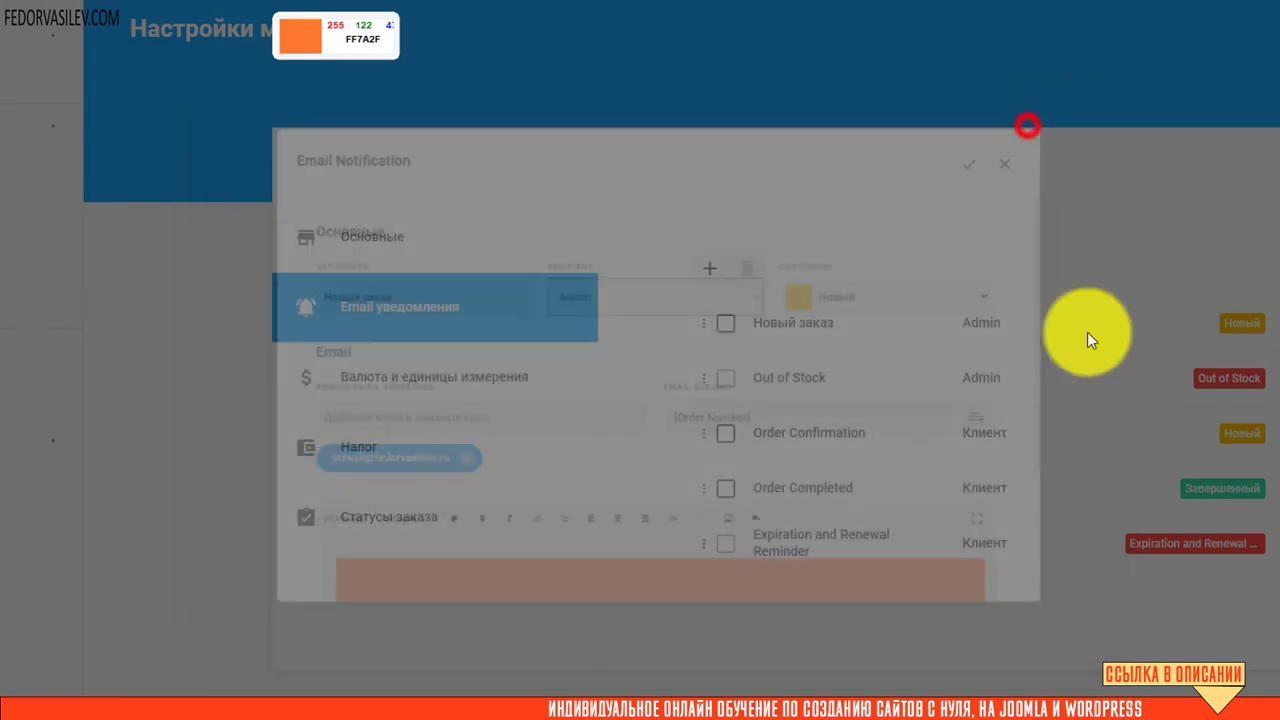
Open the settings of the admin's Out of Stock notification.
left_click(777, 377)
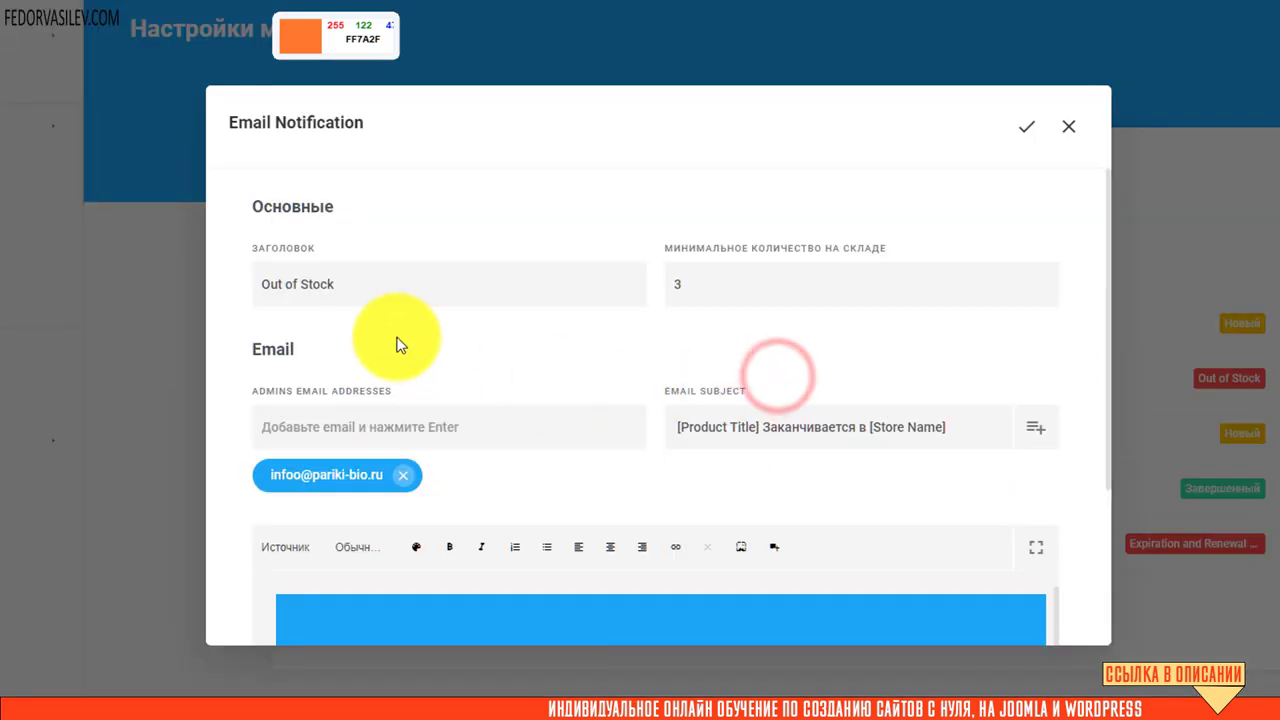